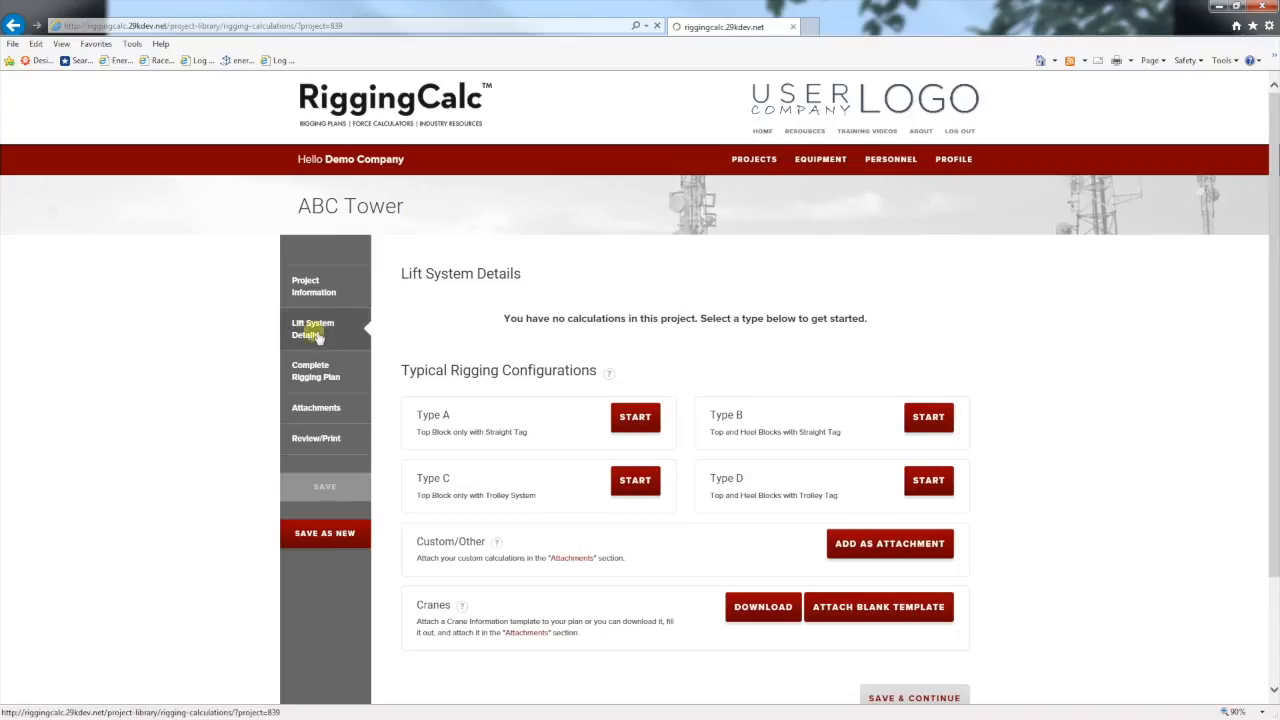
{"action": "left_click", "coordinate": [303, 288]}
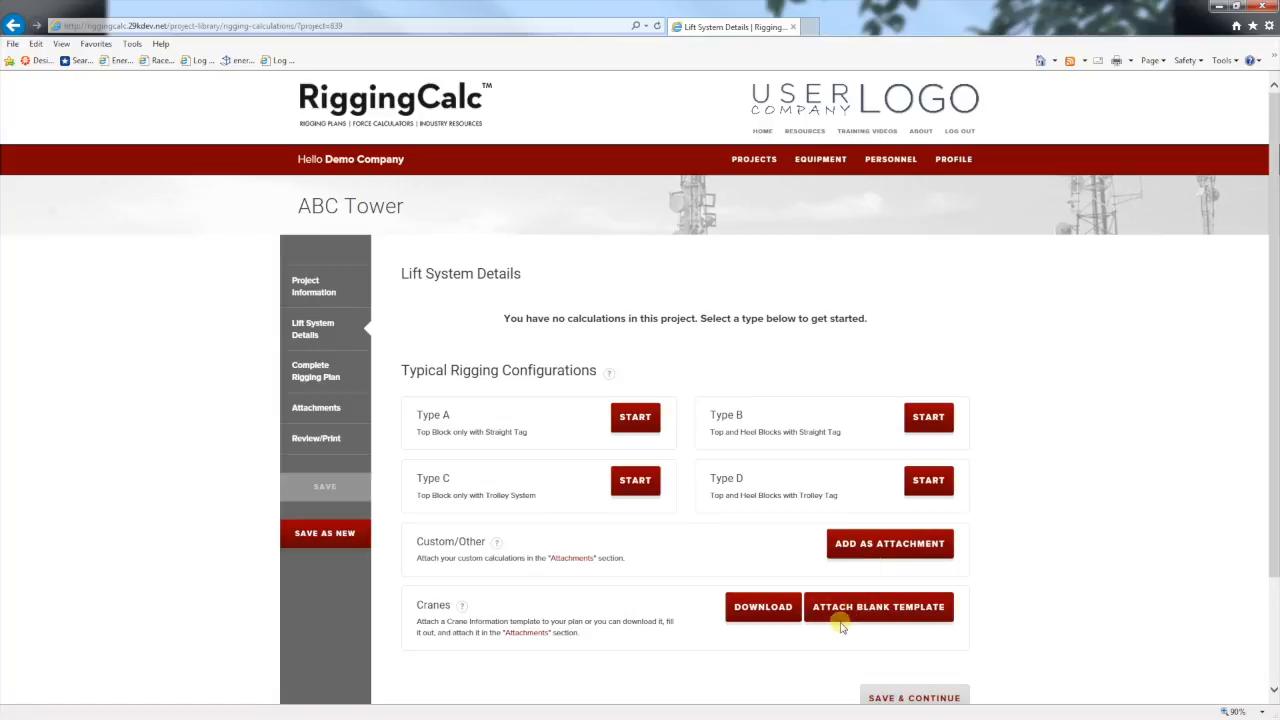
{"action": "left_click", "coordinate": [755, 616]}
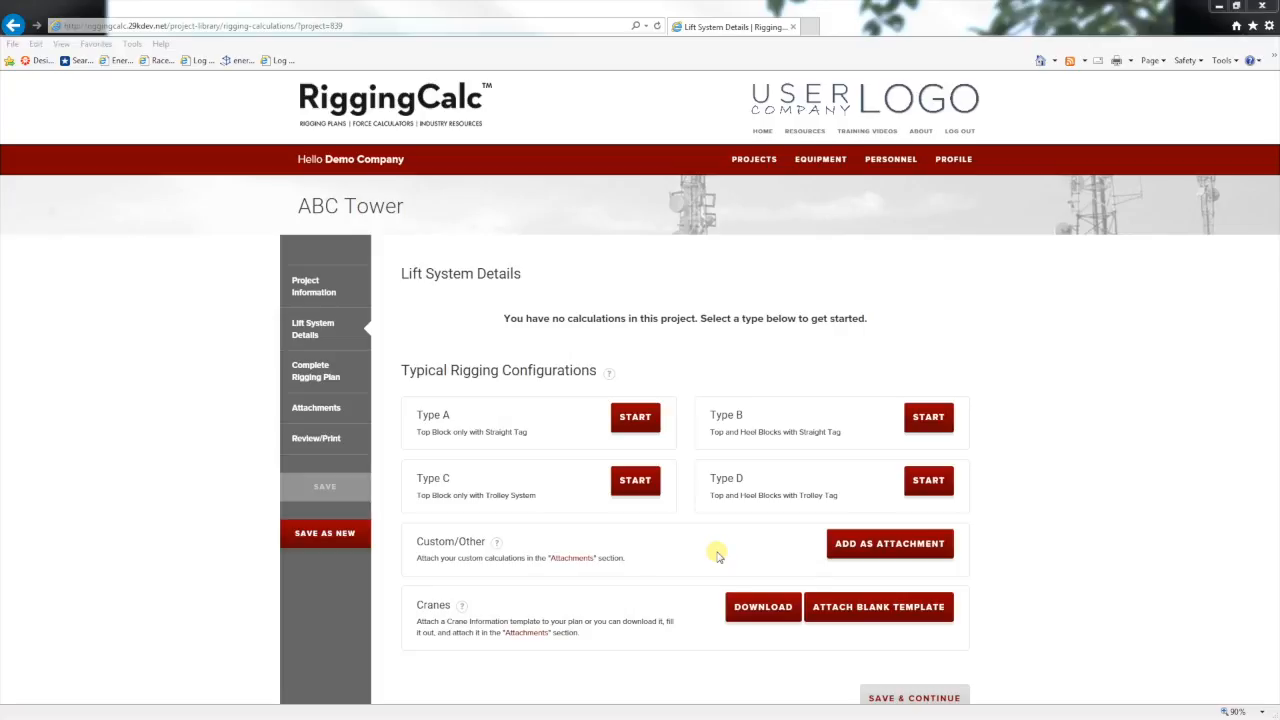
- Start a Type A rigging configuration and name the calculation "Highest Lifted Position"
{"action": "left_click", "coordinate": [626, 424]}
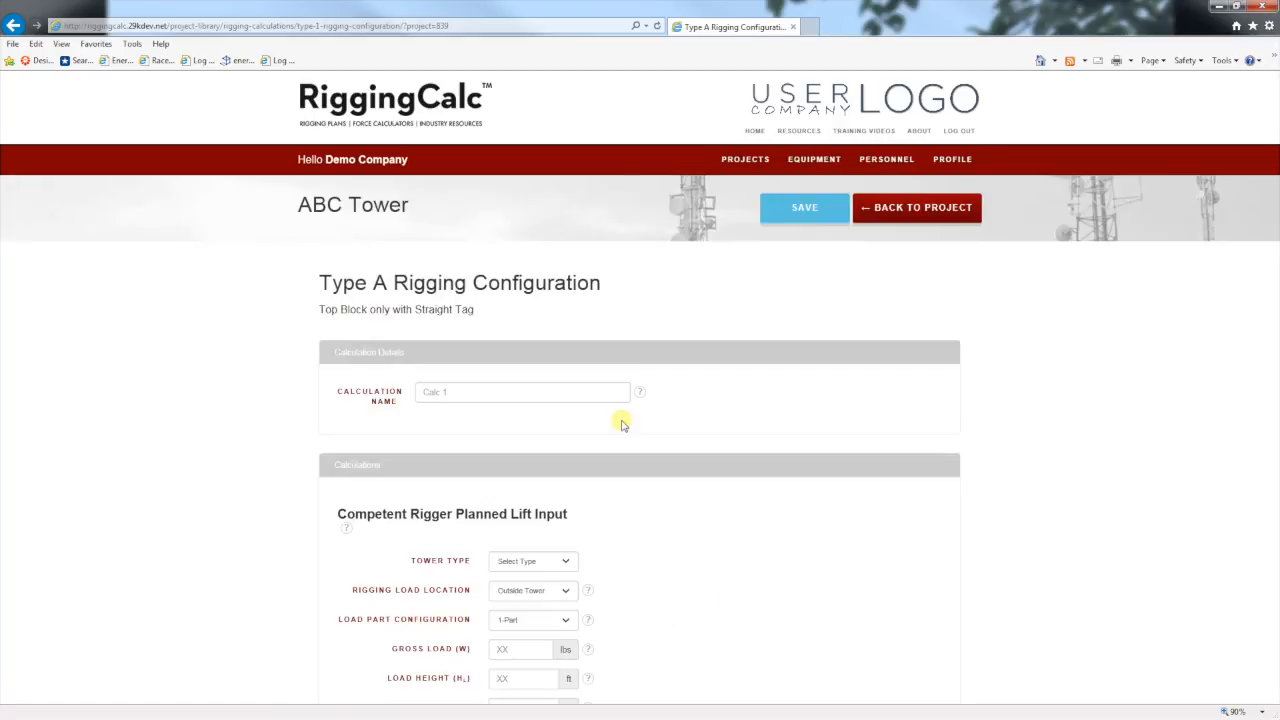
{"action": "left_click", "coordinate": [488, 400]}
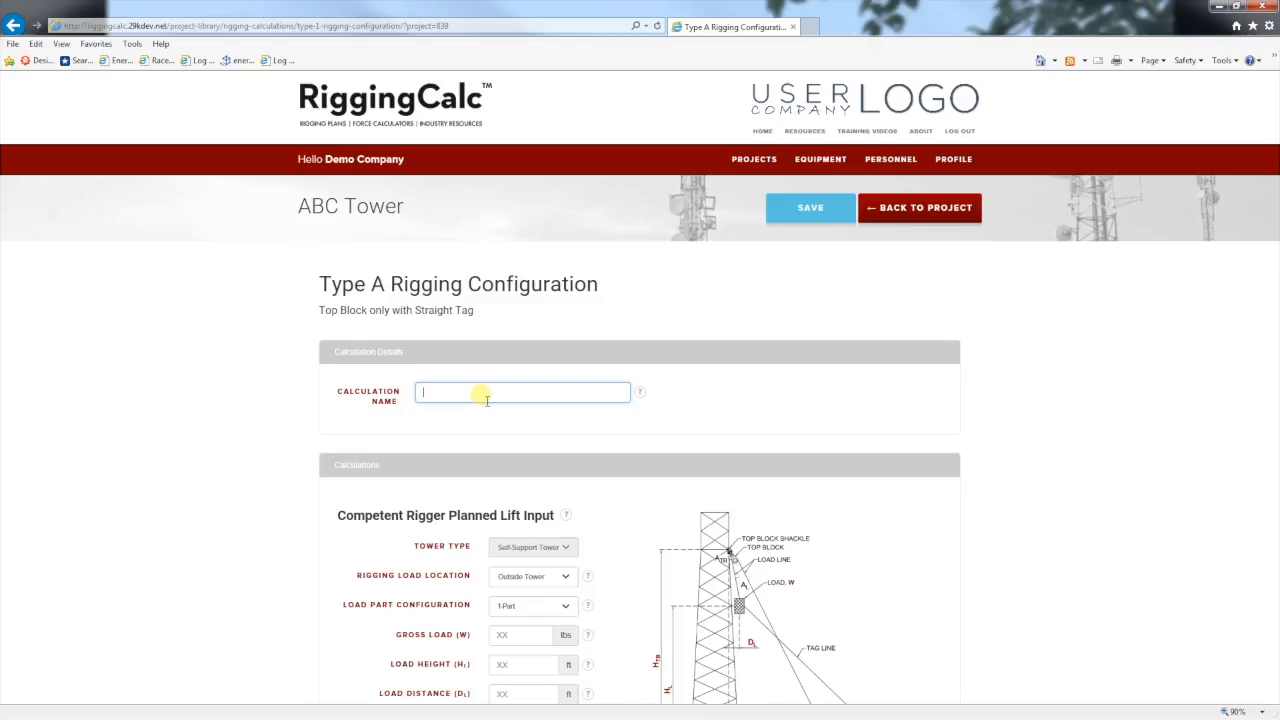
{"action": "type", "text": "H"}
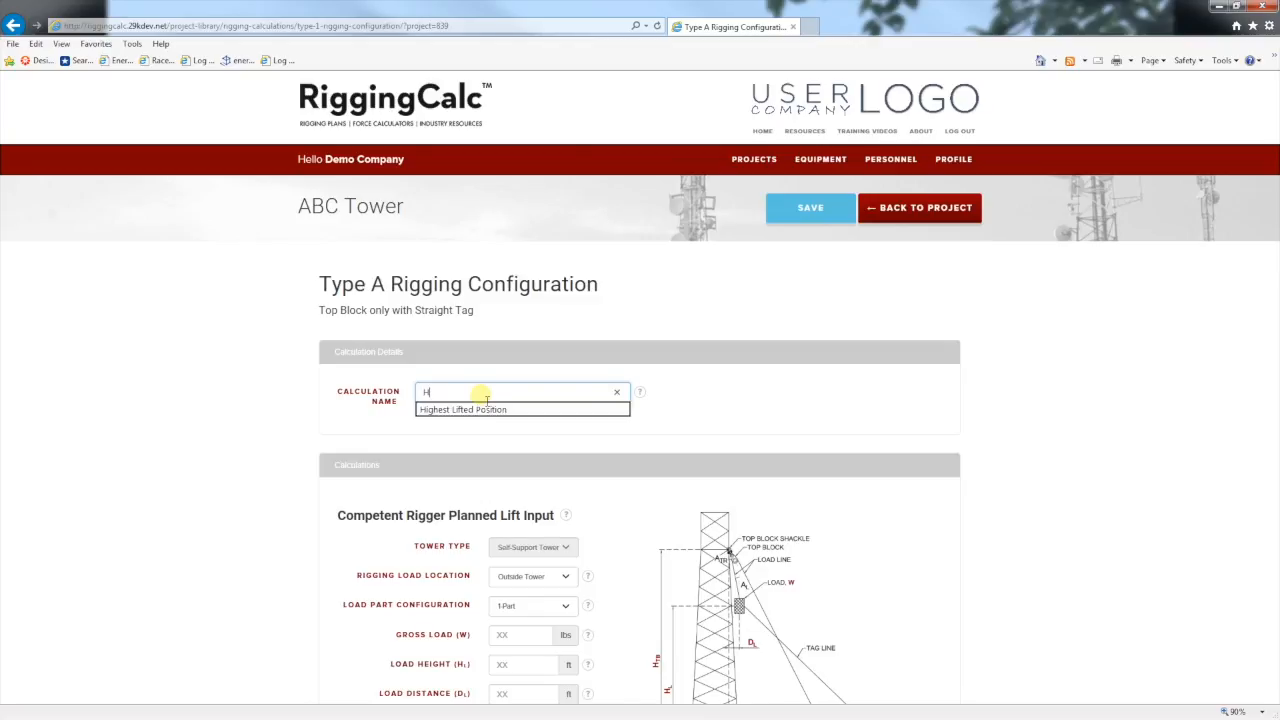
{"action": "type", "text": "ighest"}
{"action": "left_click", "coordinate": [487, 401]}
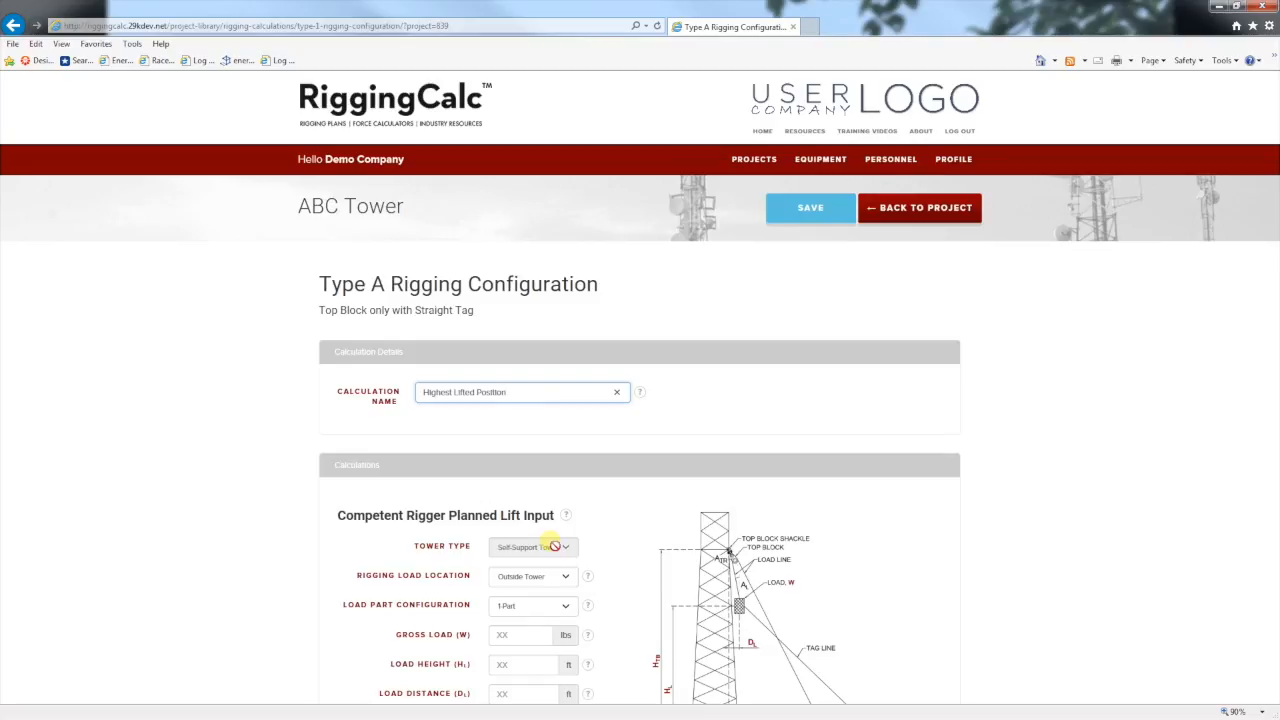
- Read the rigging load location help, try the Inside Tower option, and set the location back to Outside Tower
{"action": "mouse_move", "coordinate": [589, 580]}
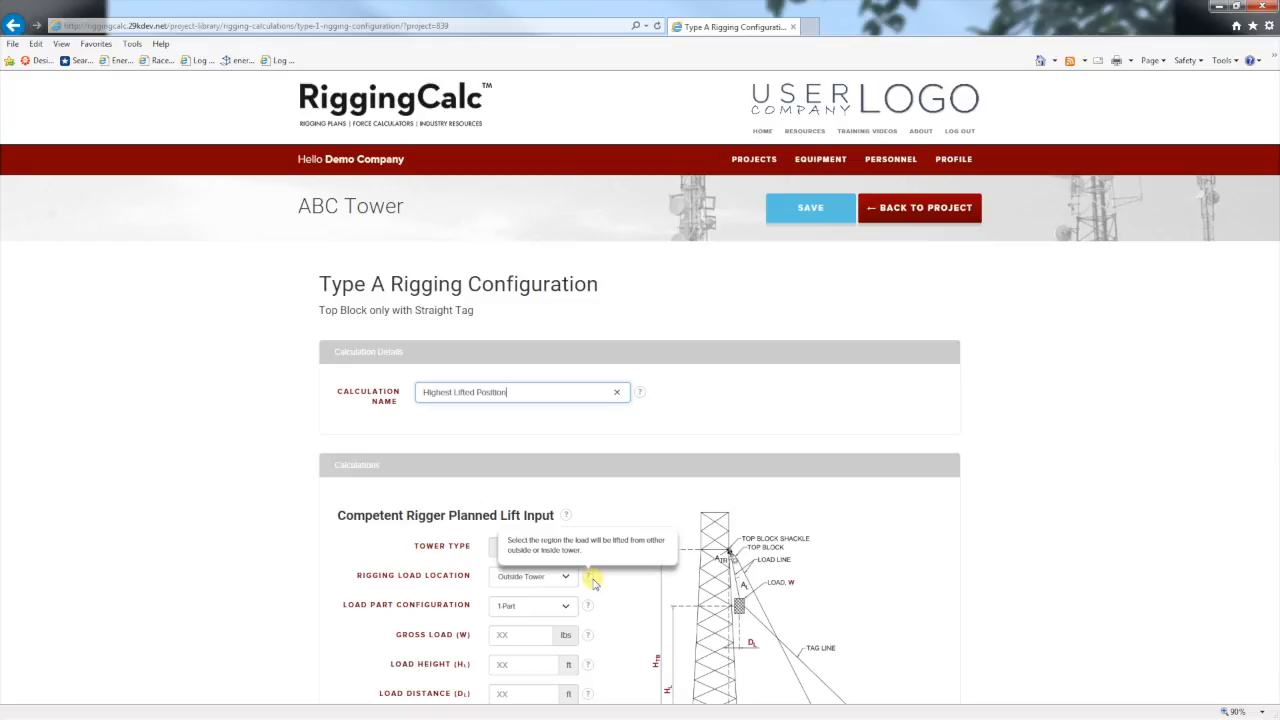
{"action": "left_click", "coordinate": [591, 583]}
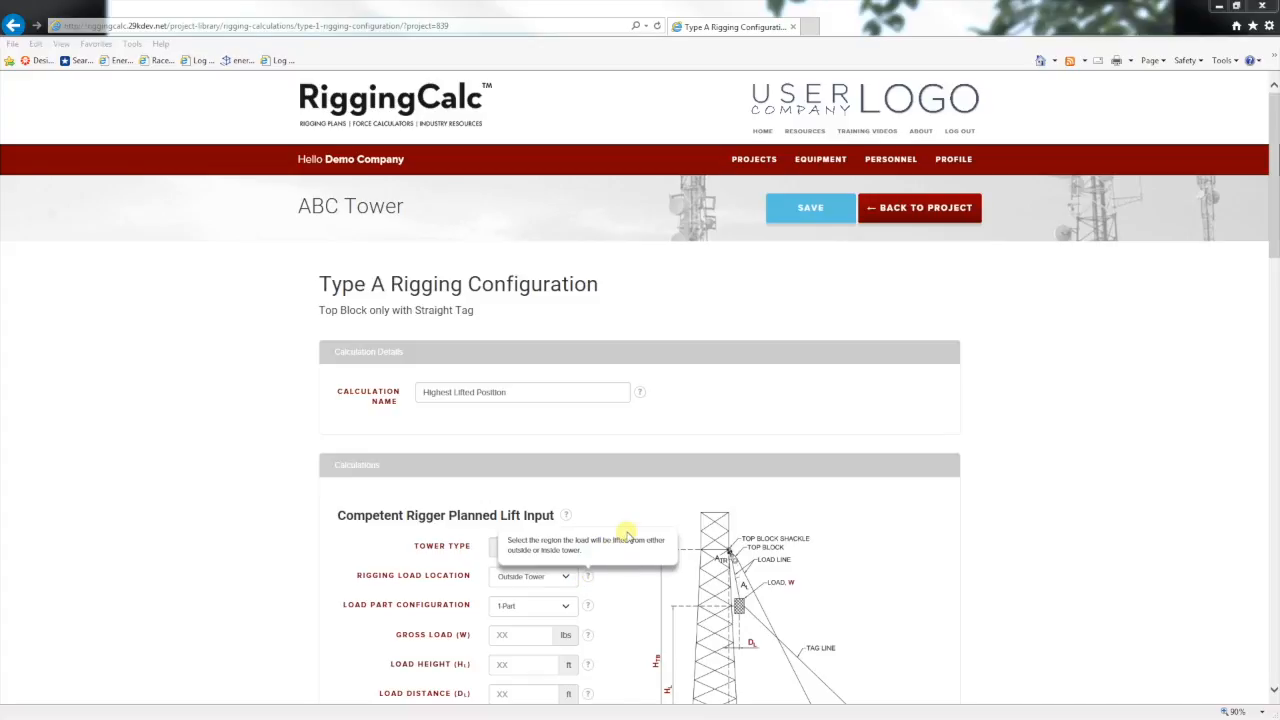
{"action": "scroll", "coordinate": [646, 509], "scroll_direction": "down", "scroll_amount": 3}
{"action": "scroll", "coordinate": [646, 511], "scroll_direction": "up", "scroll_amount": 1}
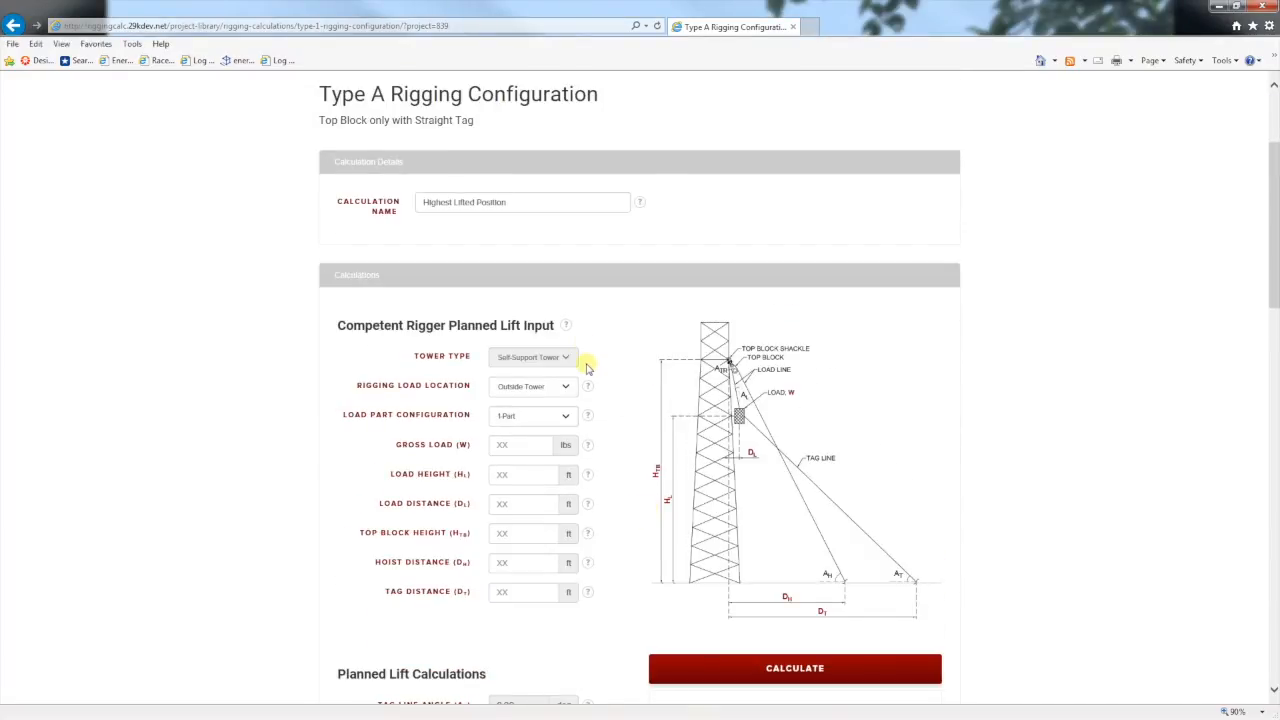
{"action": "mouse_move", "coordinate": [587, 388]}
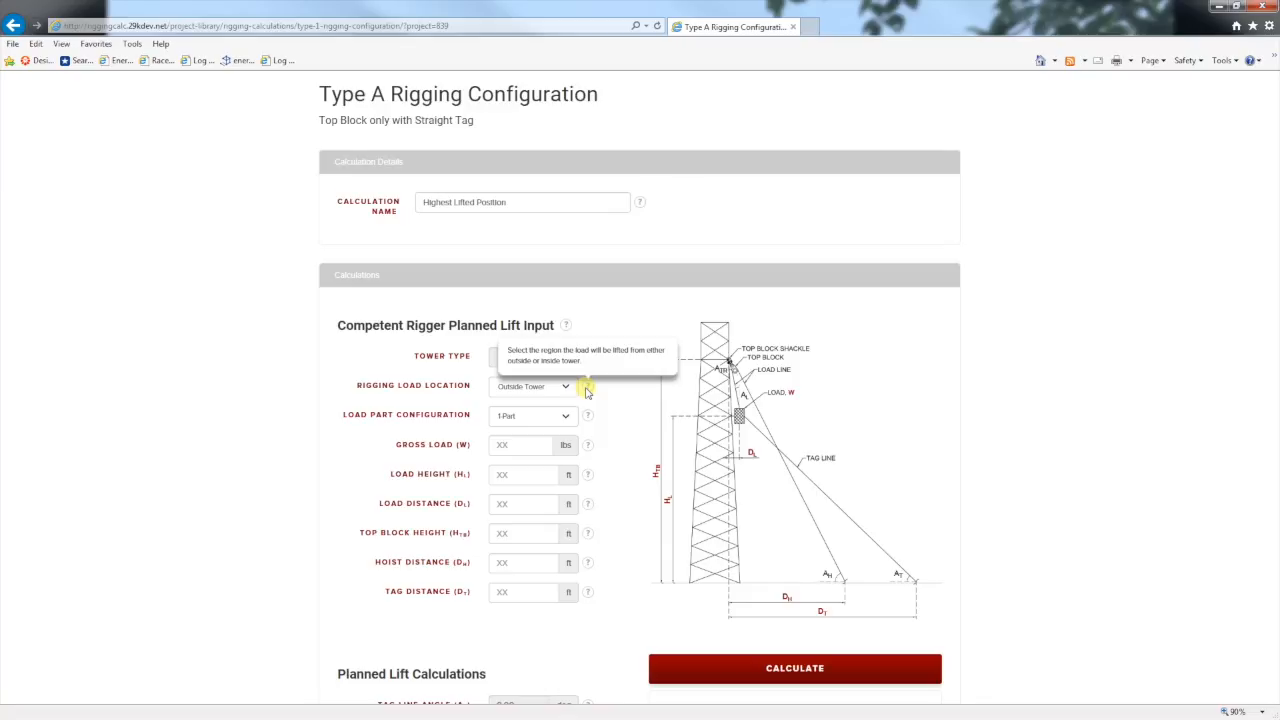
{"action": "left_click", "coordinate": [560, 386]}
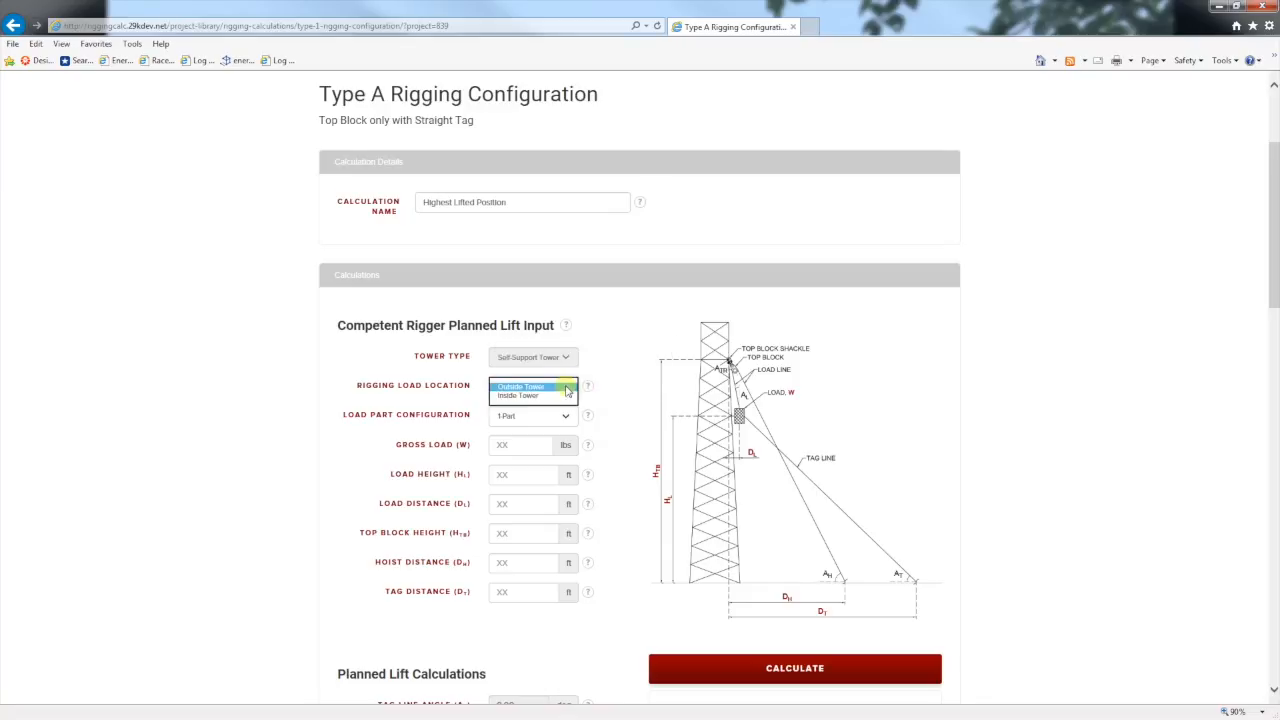
{"action": "left_click", "coordinate": [555, 396]}
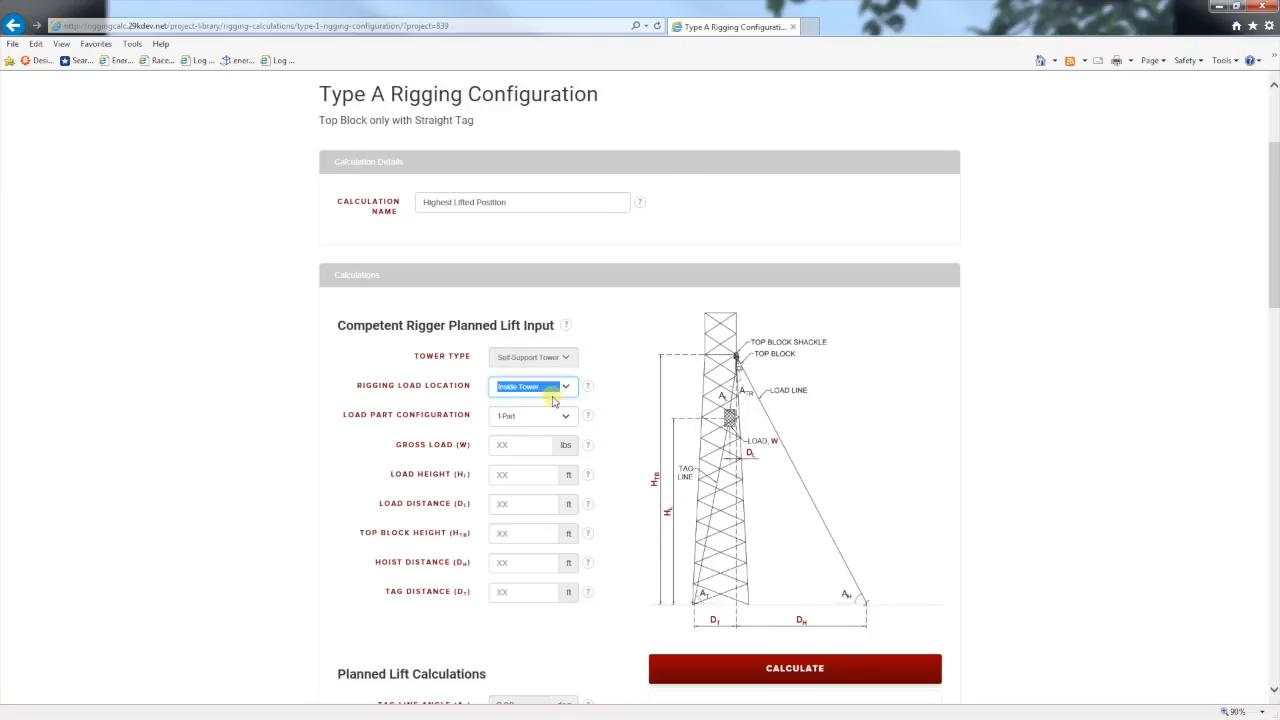
{"action": "left_click", "coordinate": [562, 390]}
{"action": "left_click", "coordinate": [549, 377]}
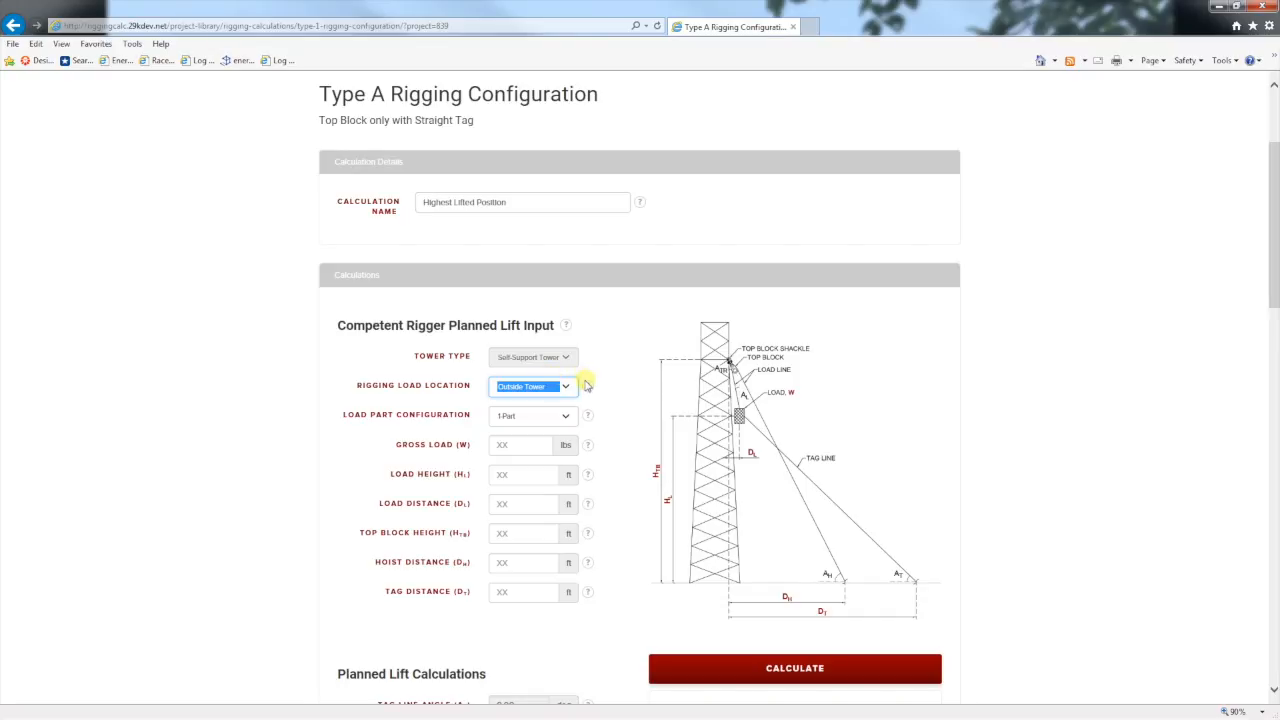
- Try the 2-Part load part configuration and set it back to 1-Part
{"action": "mouse_move", "coordinate": [587, 386]}
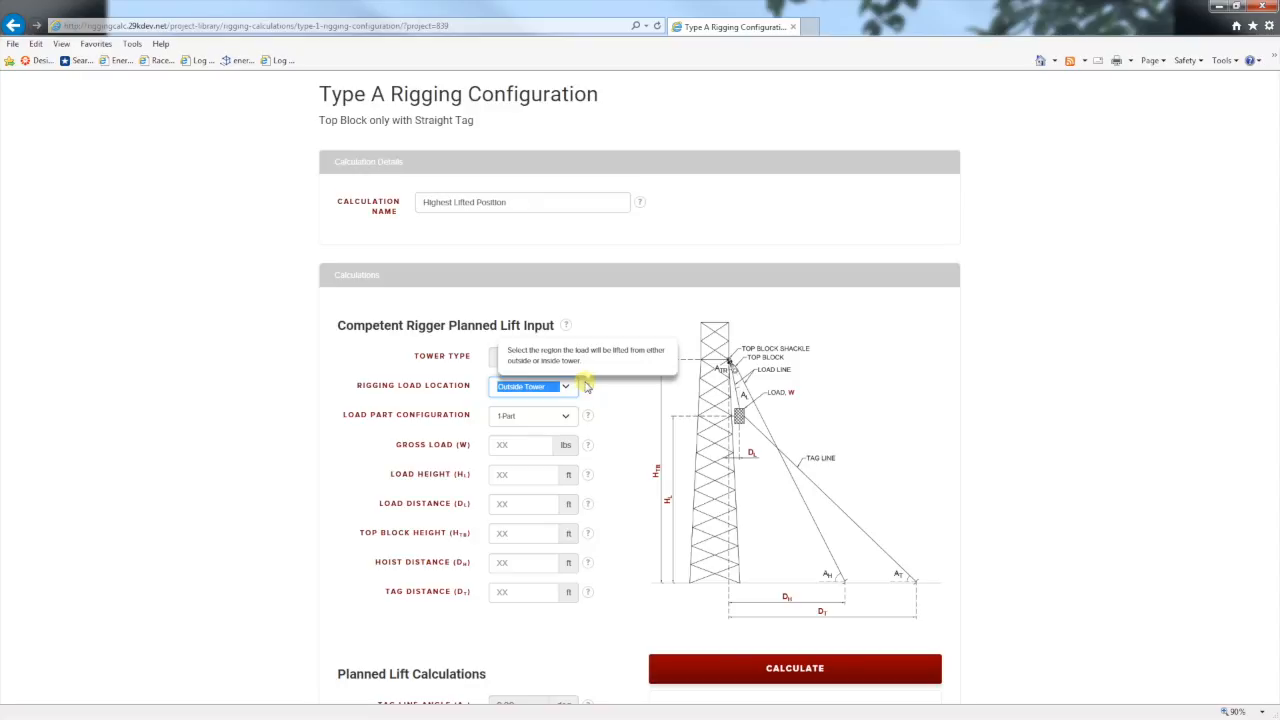
{"action": "left_click", "coordinate": [565, 415]}
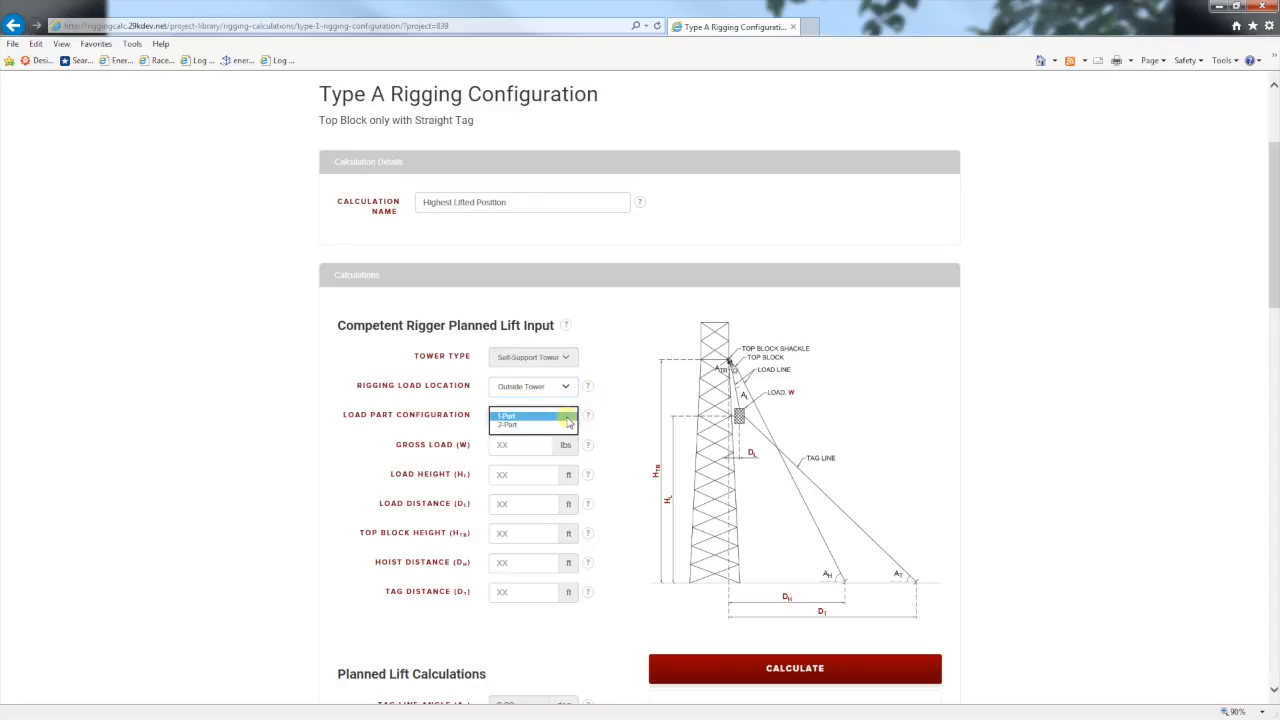
{"action": "left_click", "coordinate": [566, 425]}
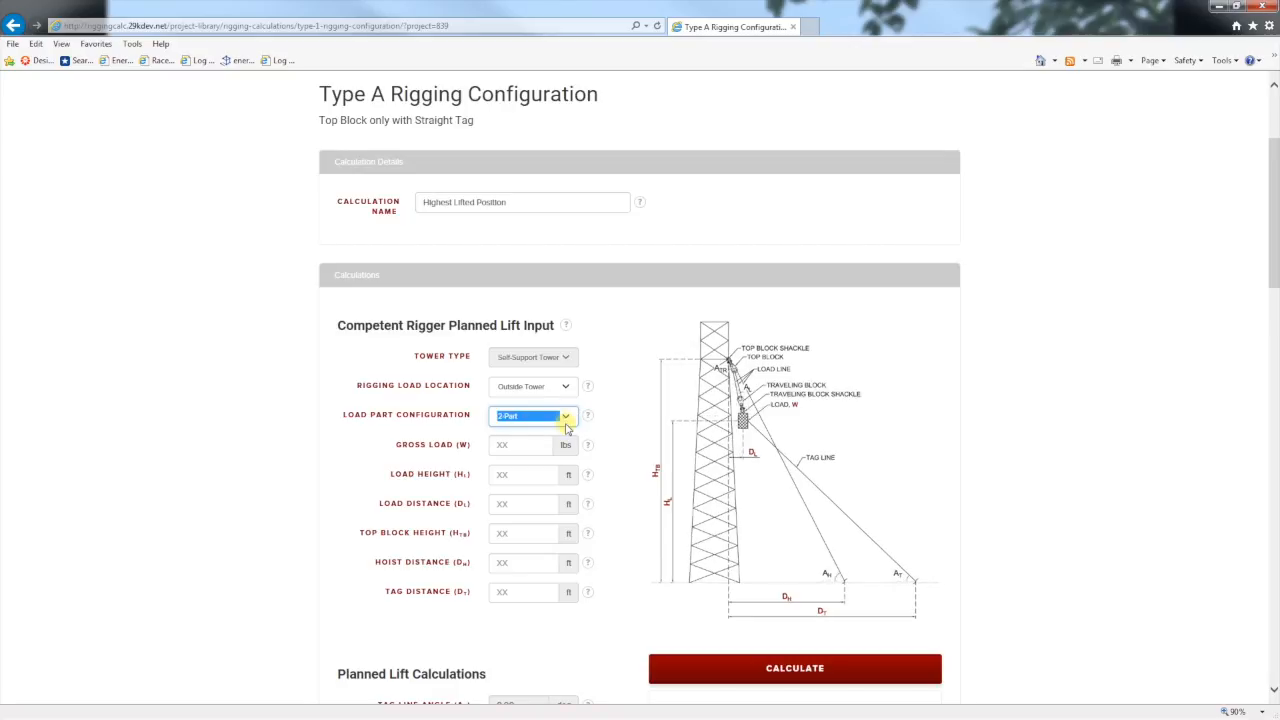
{"action": "left_click", "coordinate": [565, 420]}
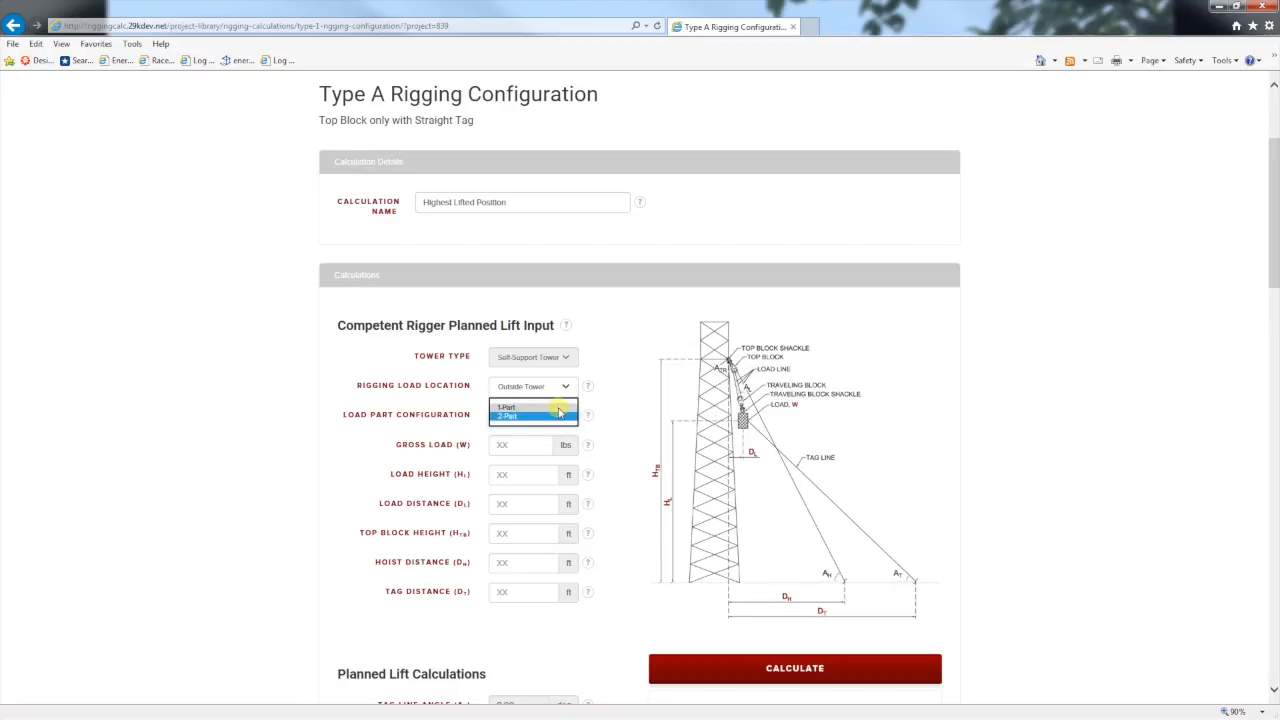
{"action": "left_click", "coordinate": [559, 406]}
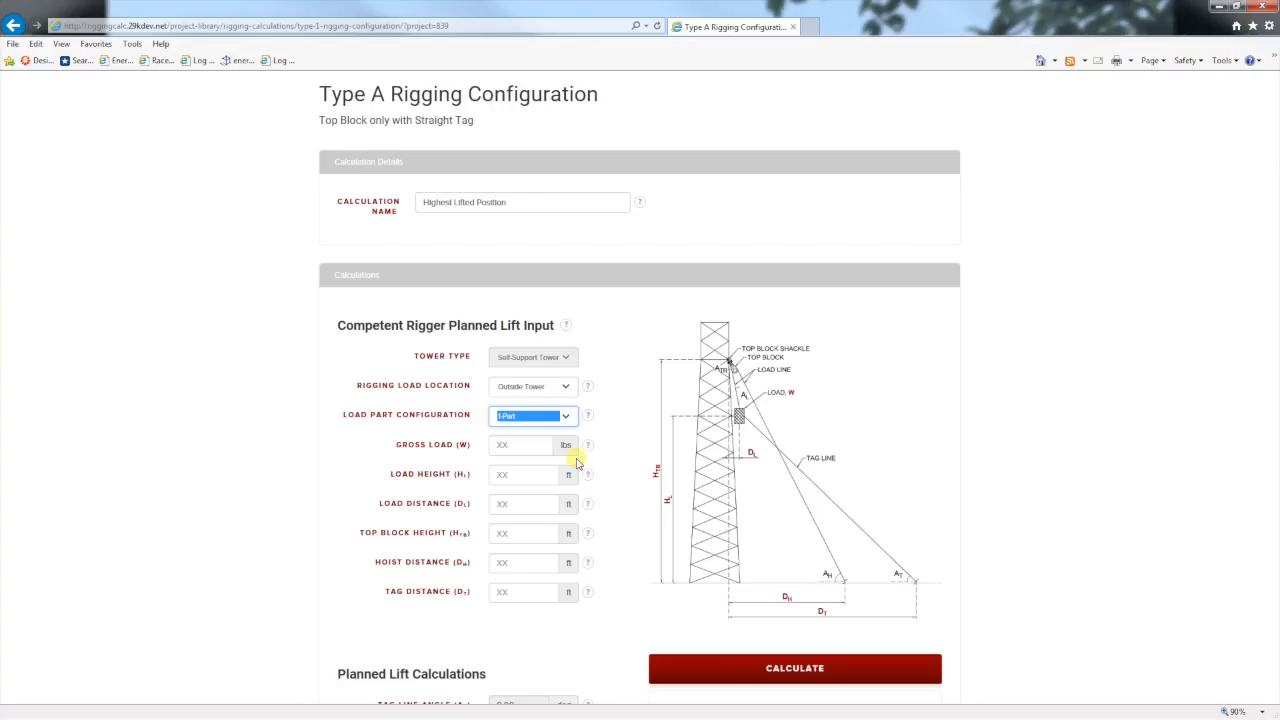
- Set the gross load to 850 lbs, the load height to 150 ft and the load distance to 3 ft
{"action": "left_click", "coordinate": [510, 448]}
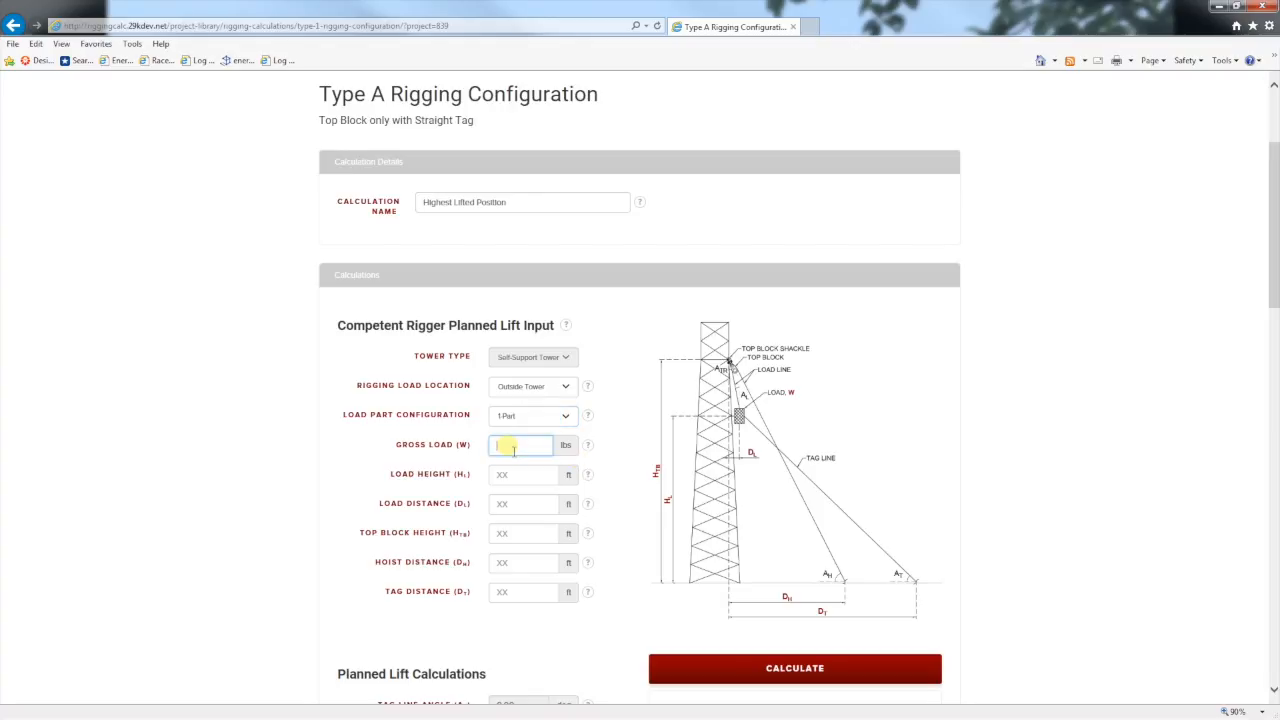
{"action": "type", "text": "850"}
{"action": "left_click", "coordinate": [525, 477]}
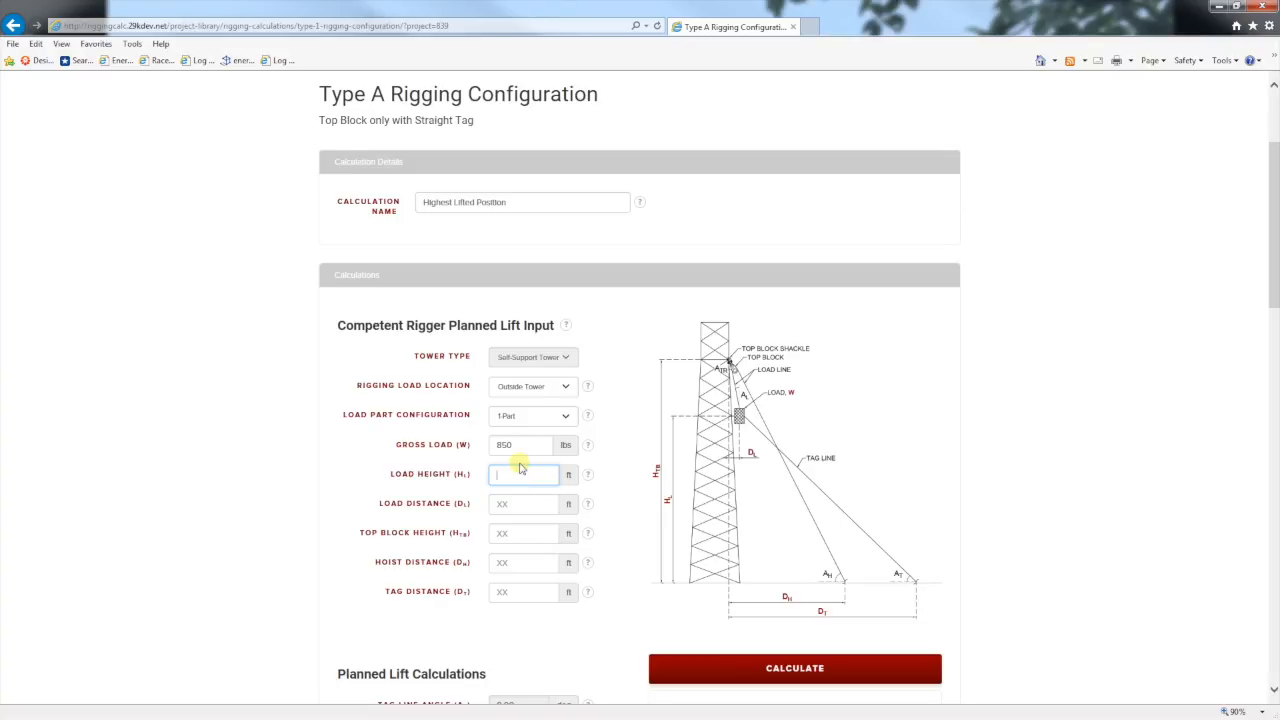
{"action": "type", "text": "50"}
{"action": "key", "text": "Tab"}
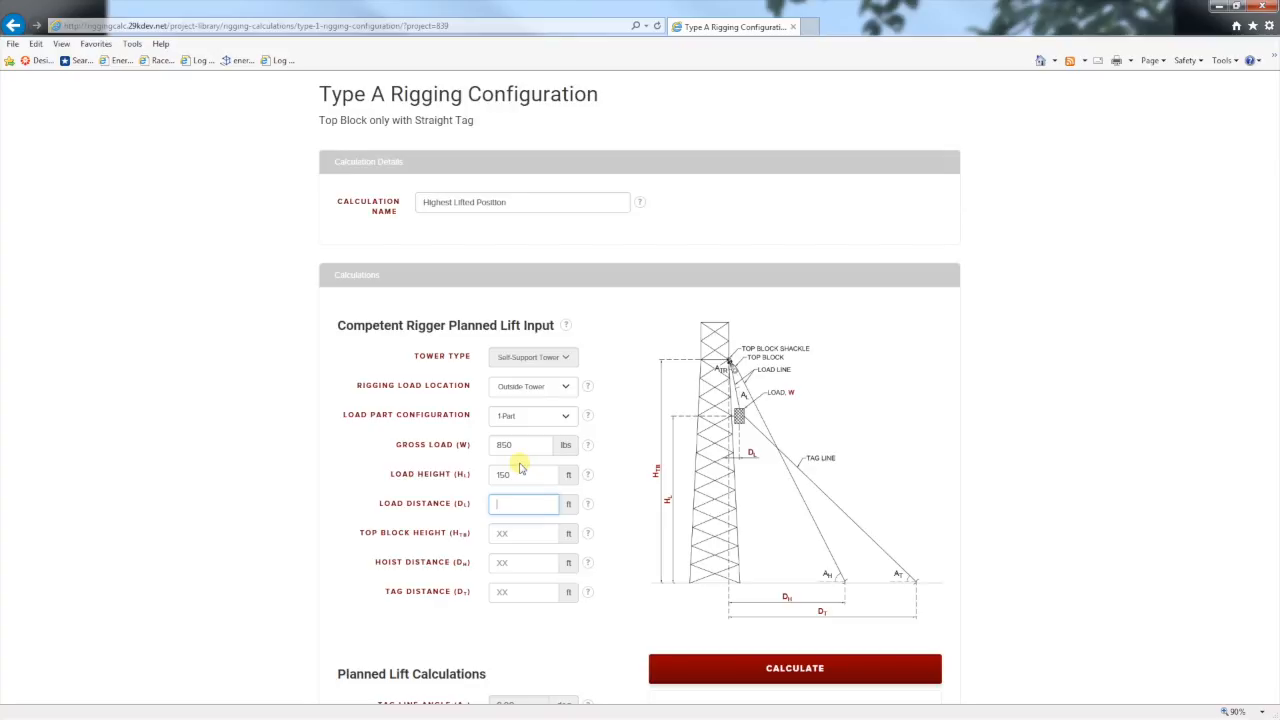
{"action": "type", "text": "3"}
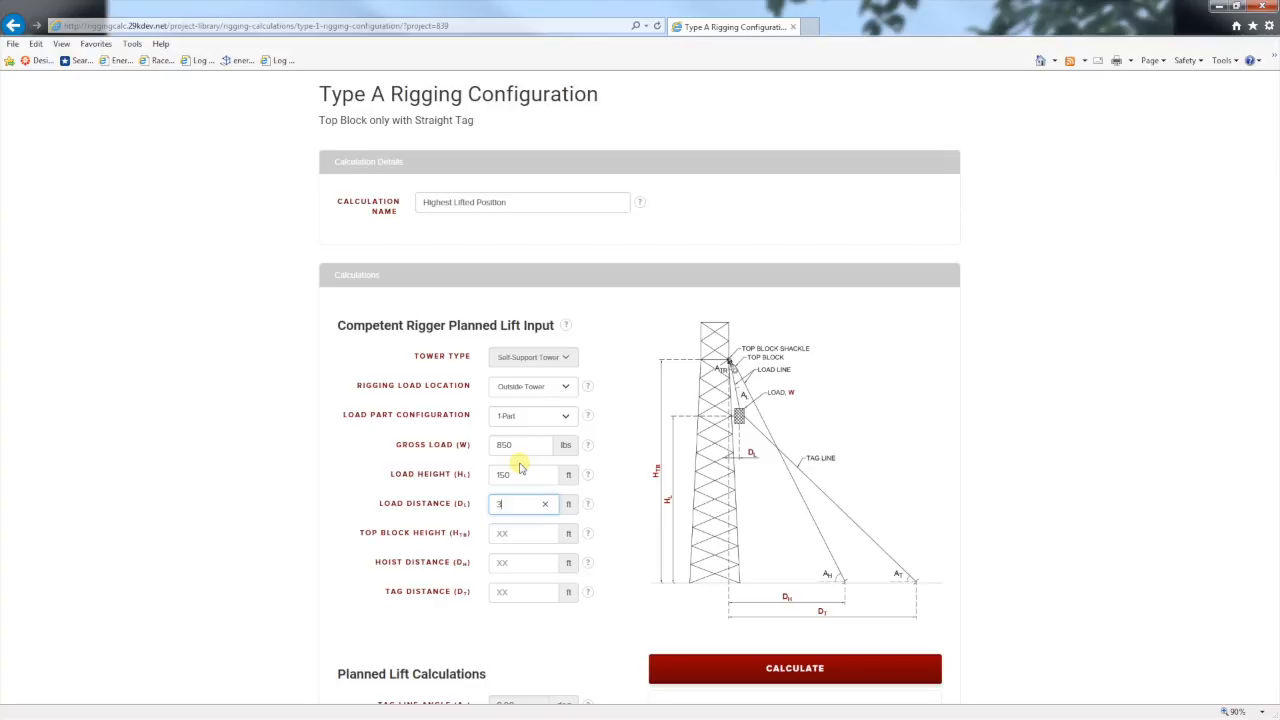
- Set the top block height to 165 ft, hoist distance to 50 ft and tag distance to 75 ft, and calculate the planned lift
{"action": "left_click", "coordinate": [508, 538]}
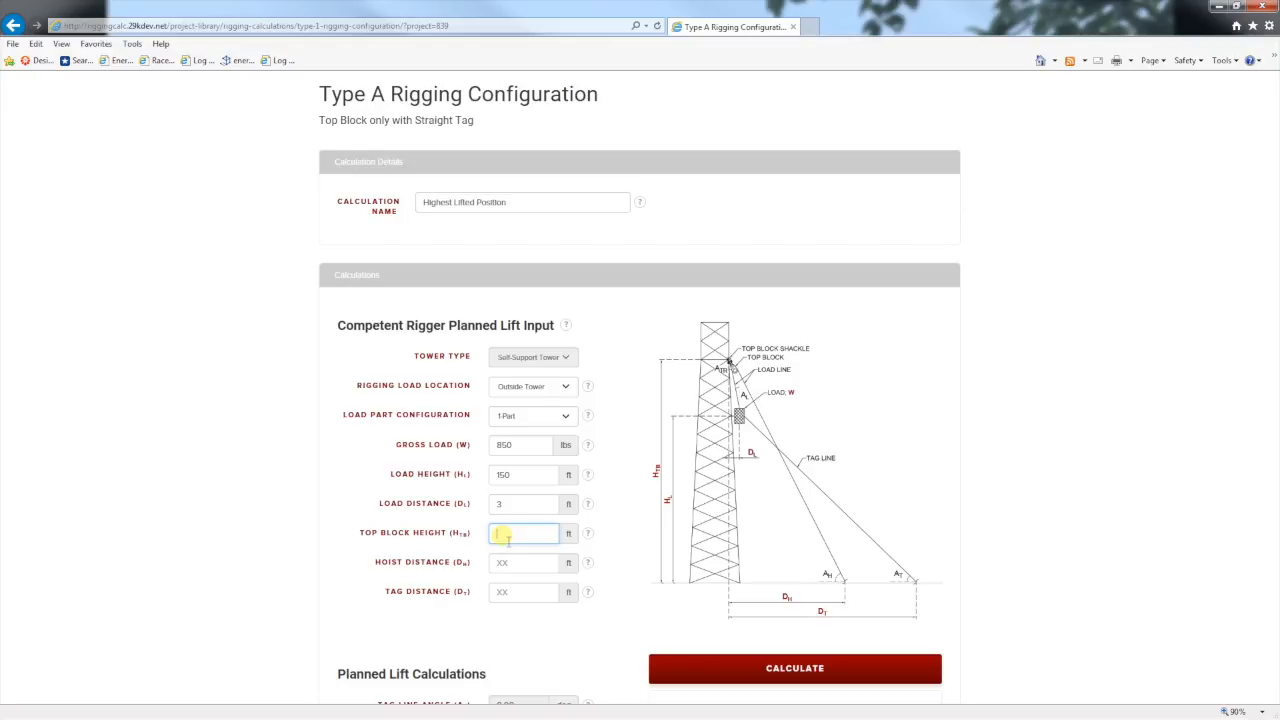
{"action": "type", "text": "65"}
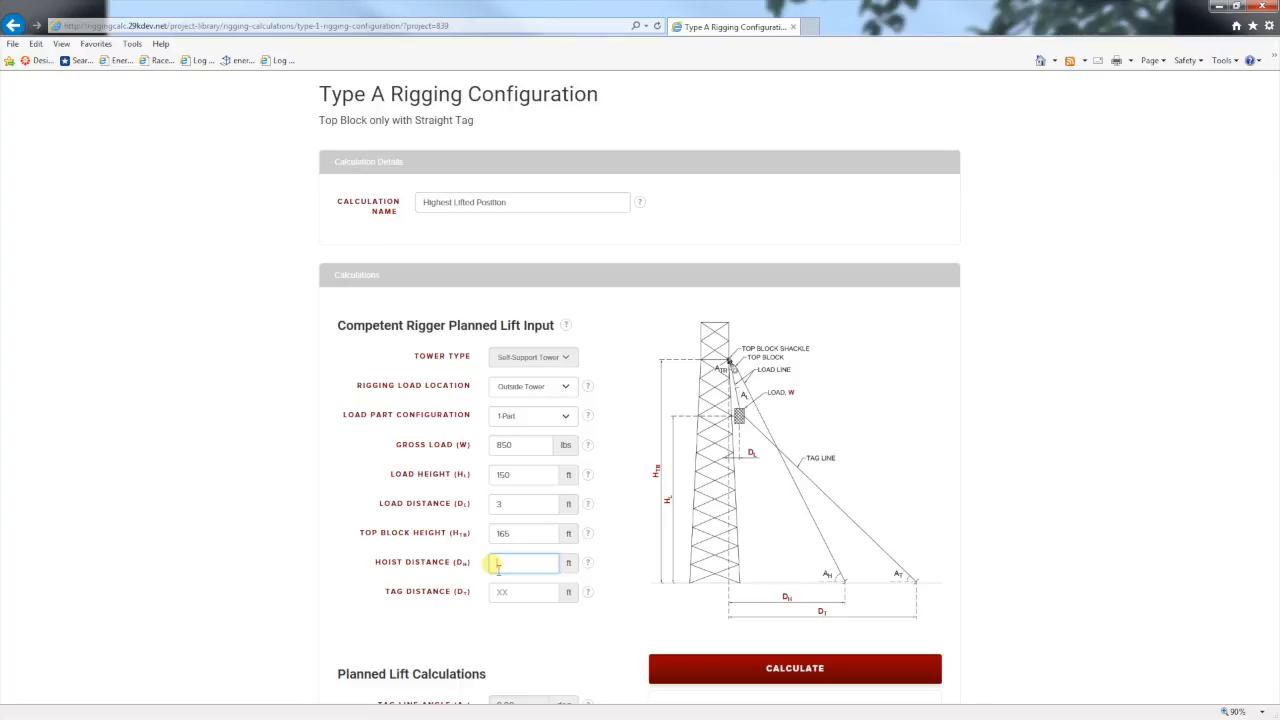
{"action": "type", "text": "85"}
{"action": "type", "text": "0"}
{"action": "left_click", "coordinate": [505, 594]}
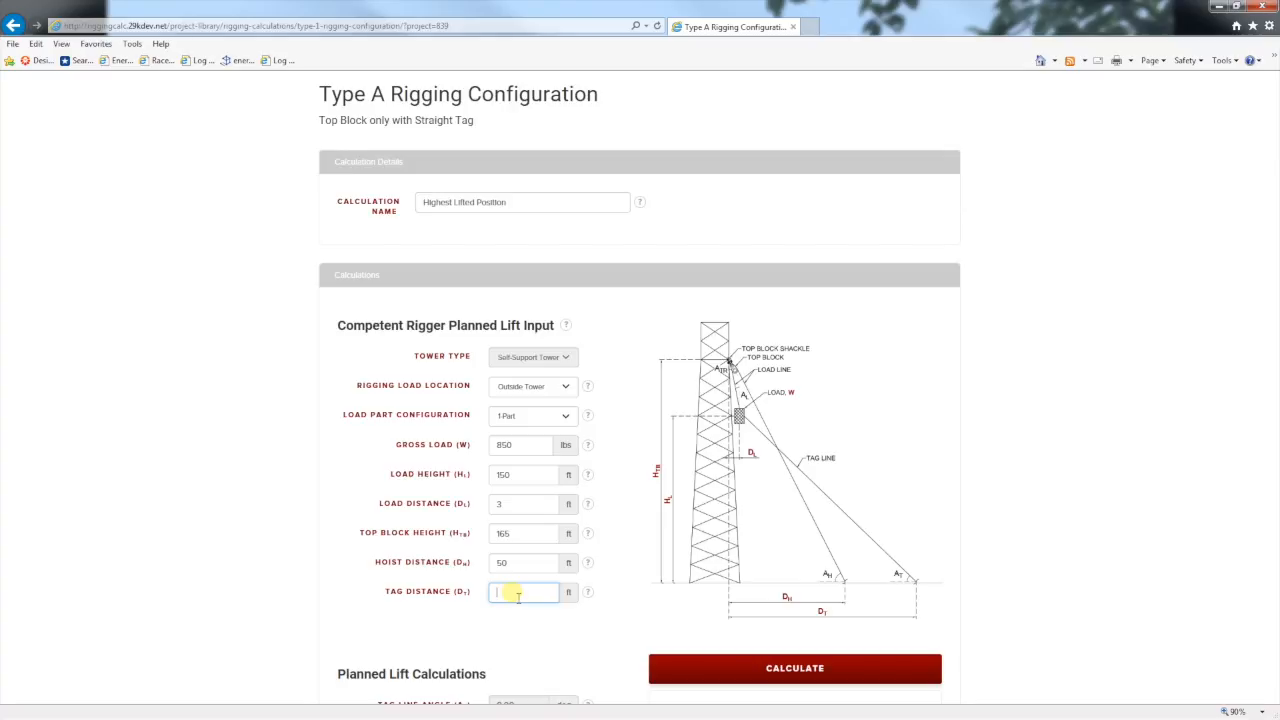
{"action": "type", "text": "75"}
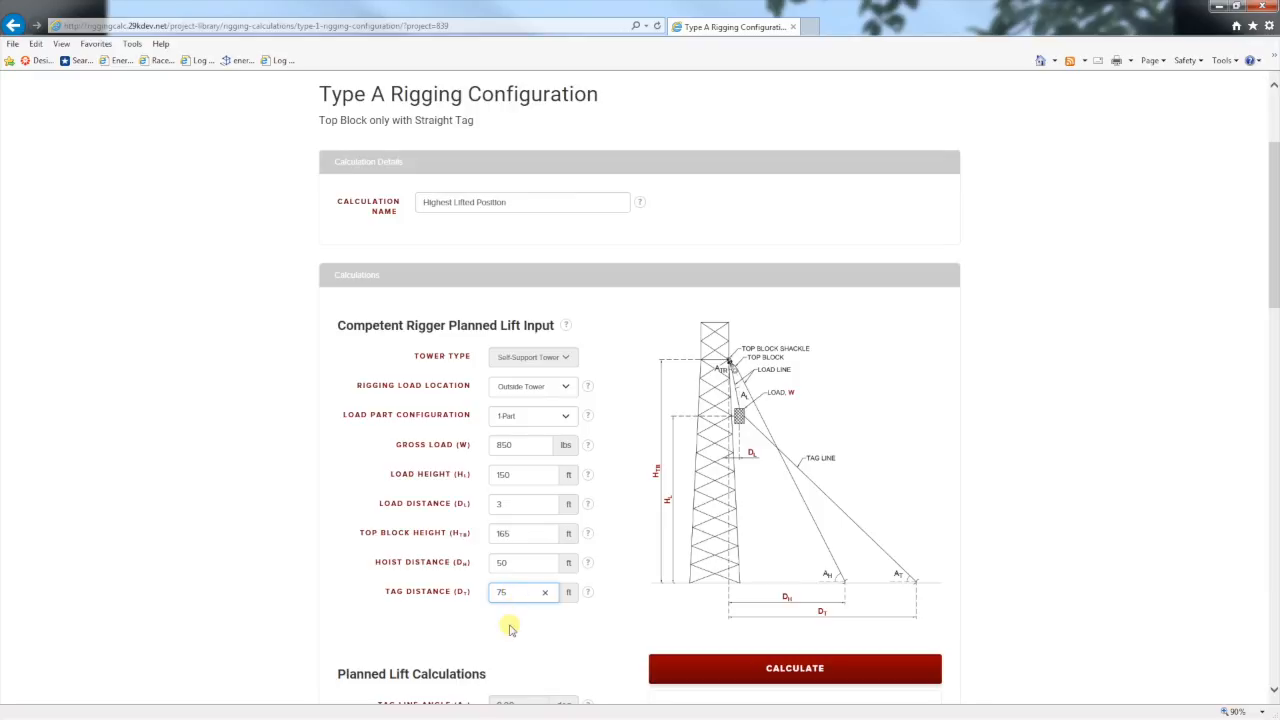
{"action": "scroll", "coordinate": [508, 628], "scroll_direction": "down", "scroll_amount": 2}
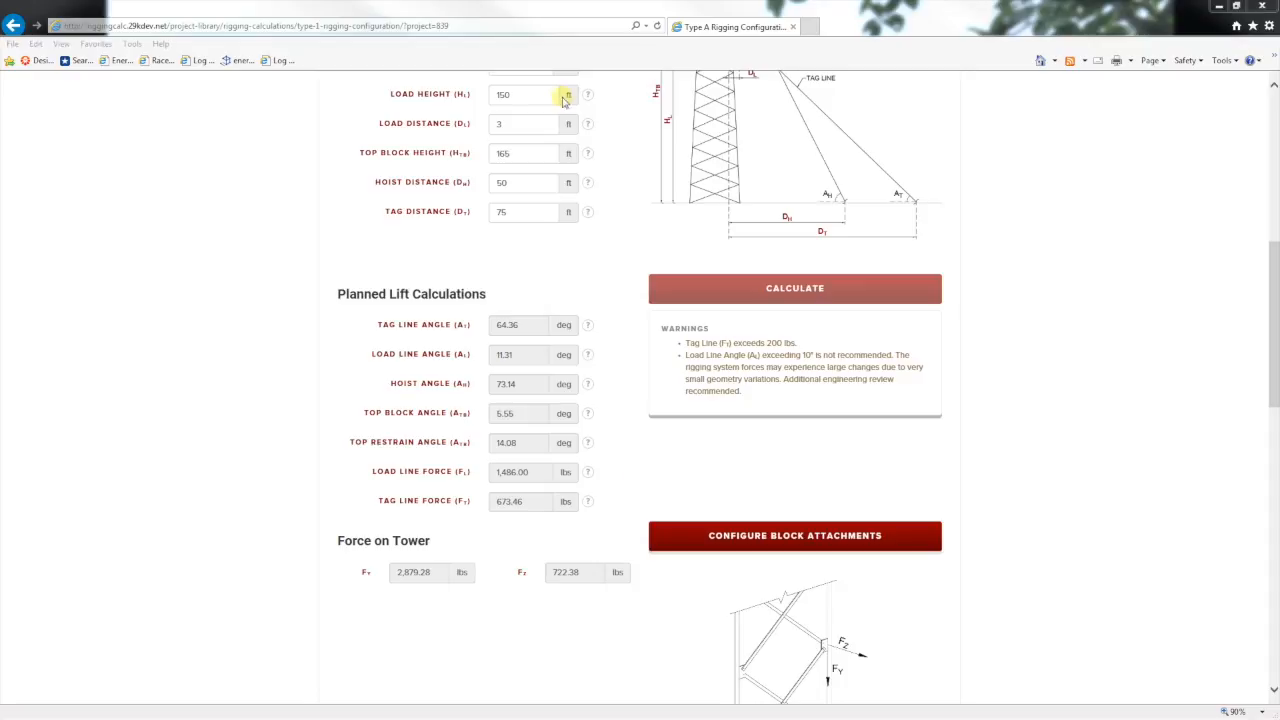
- Set the top block height to 175 ft and recalculate the planned lift
{"action": "left_click", "coordinate": [514, 243]}
{"action": "scroll", "coordinate": [515, 250], "scroll_direction": "up", "scroll_amount": 3}
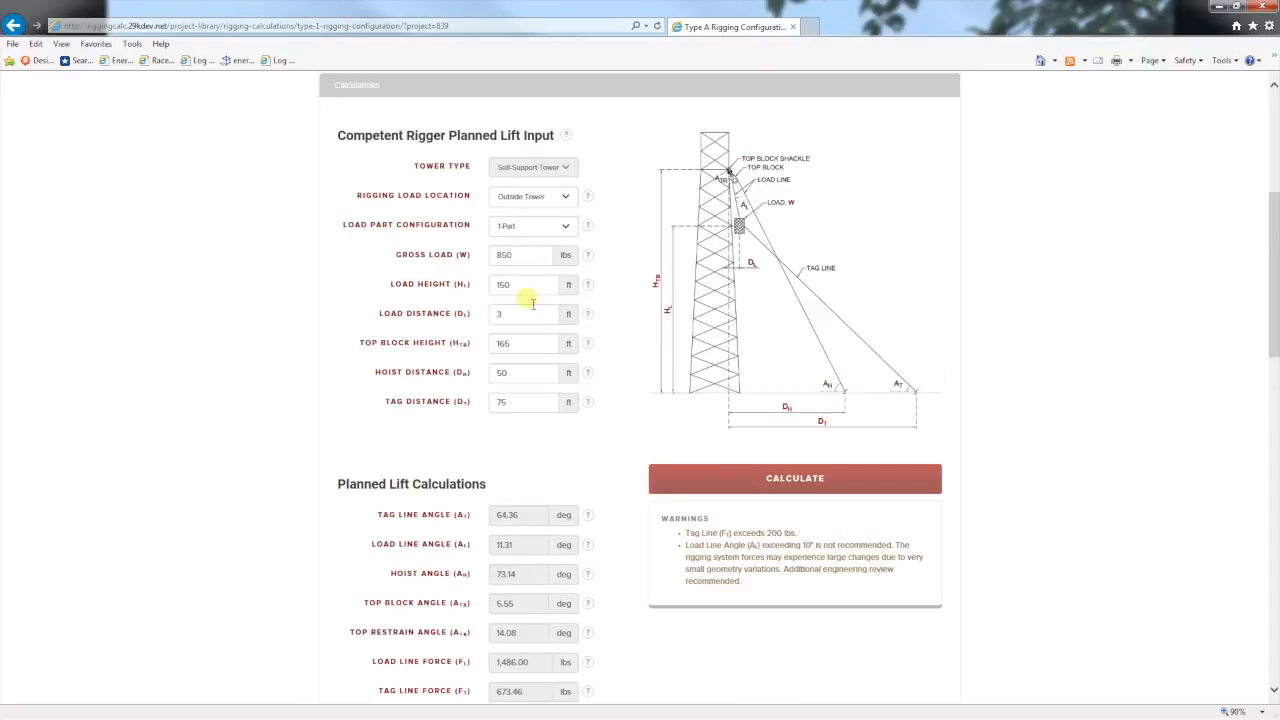
{"action": "double_click", "coordinate": [520, 345]}
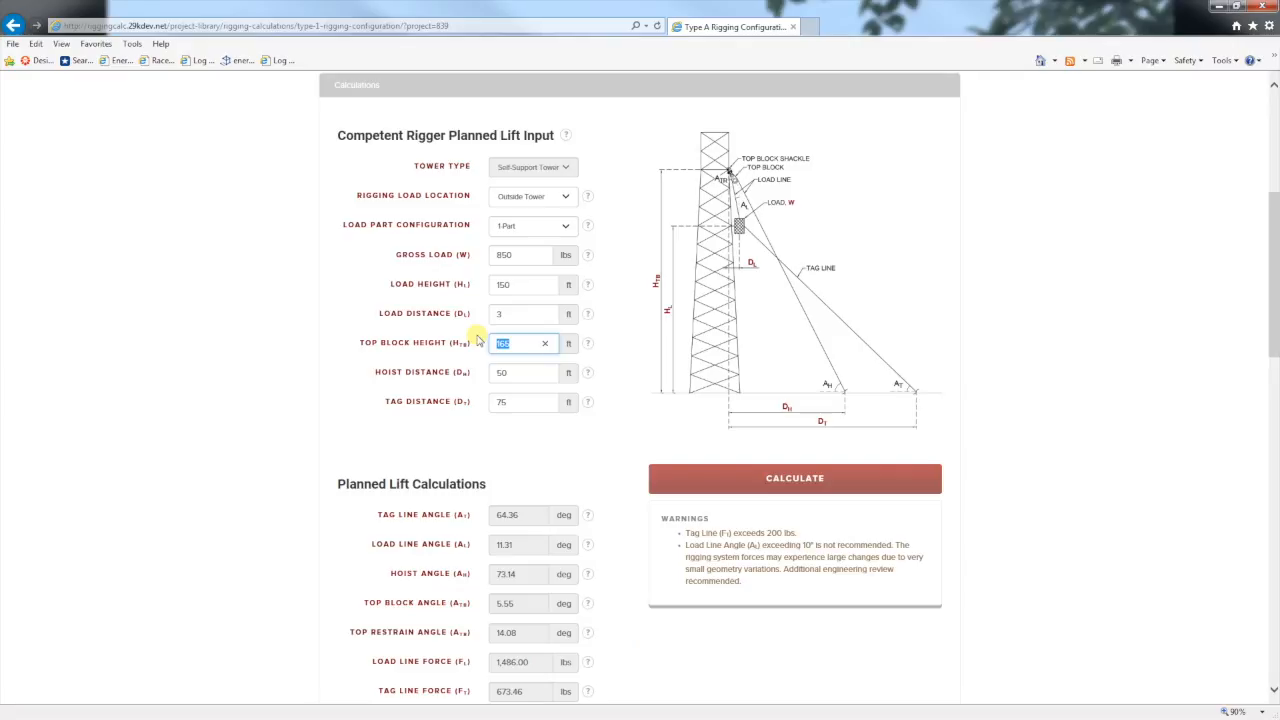
{"action": "type", "text": "175"}
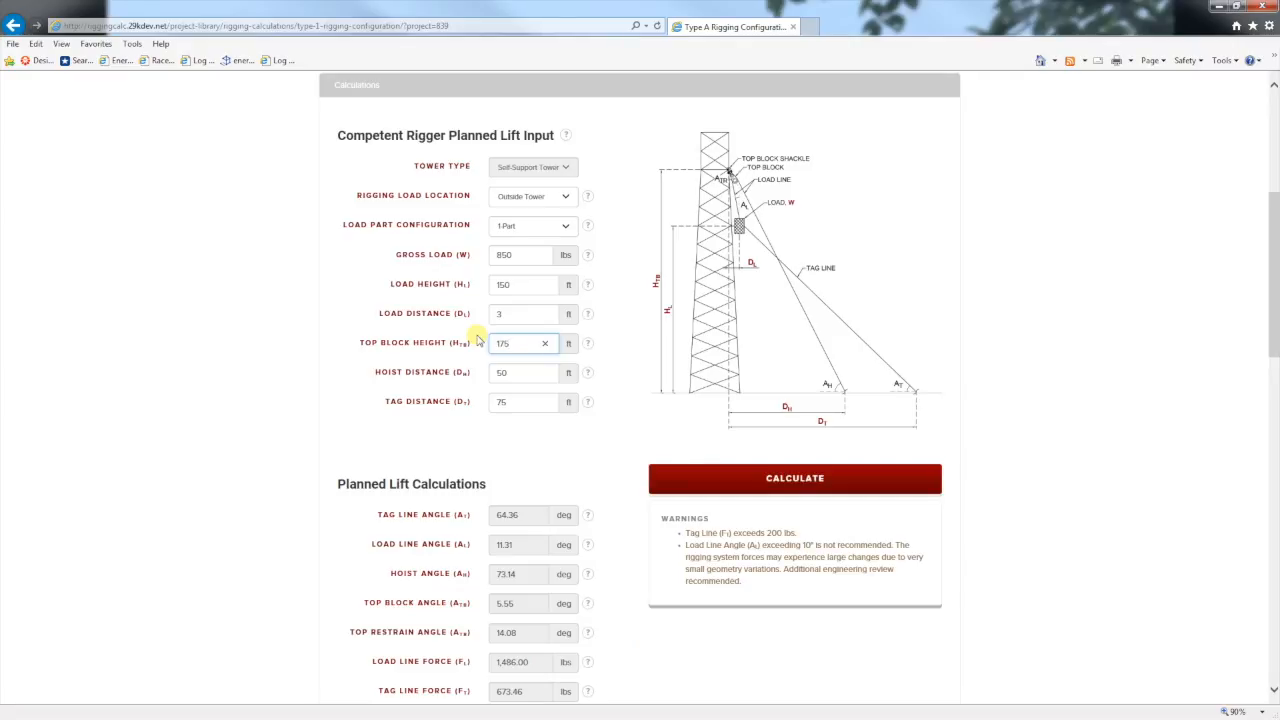
{"action": "key", "text": "Tab"}
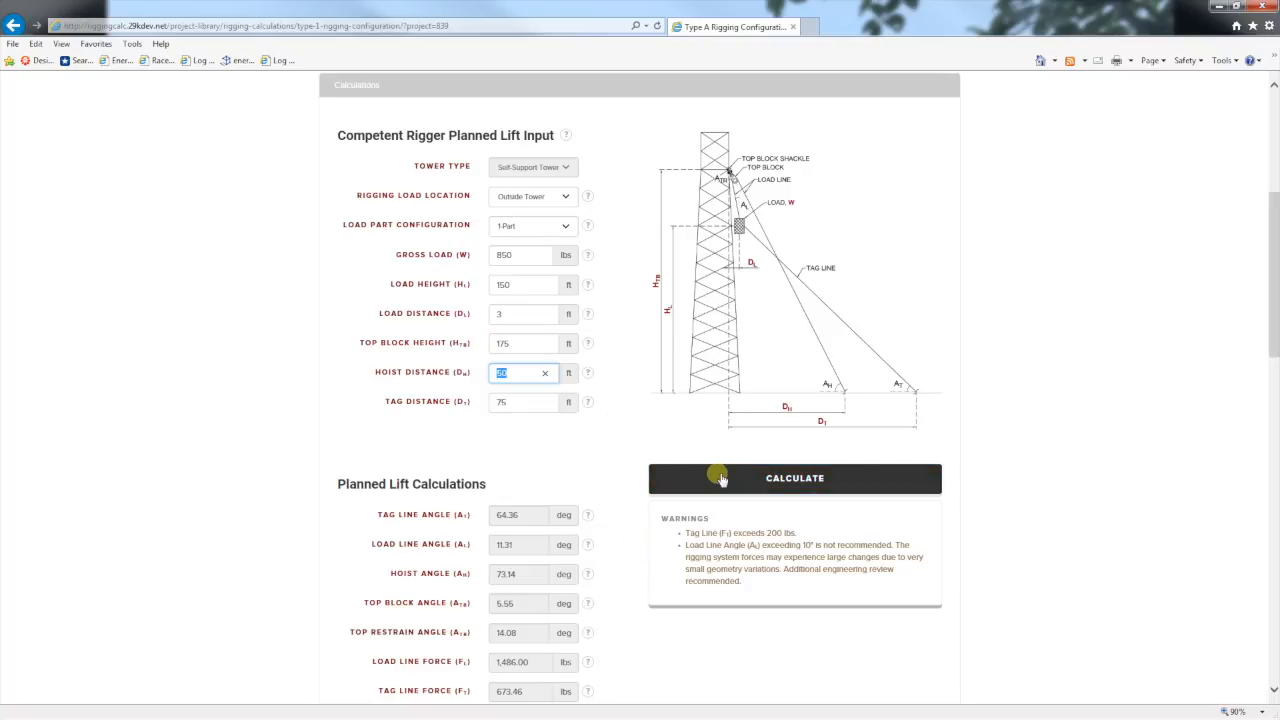
{"action": "scroll", "coordinate": [520, 485], "scroll_direction": "down", "scroll_amount": 2}
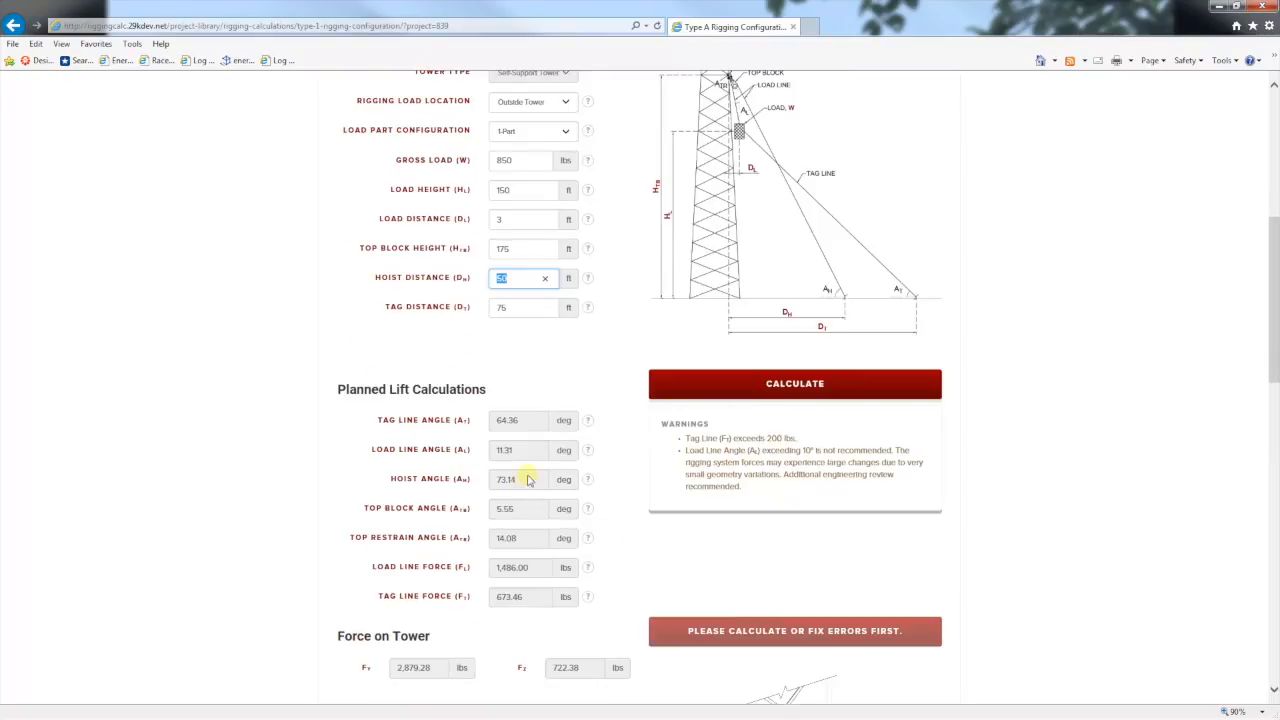
{"action": "left_click", "coordinate": [705, 385]}
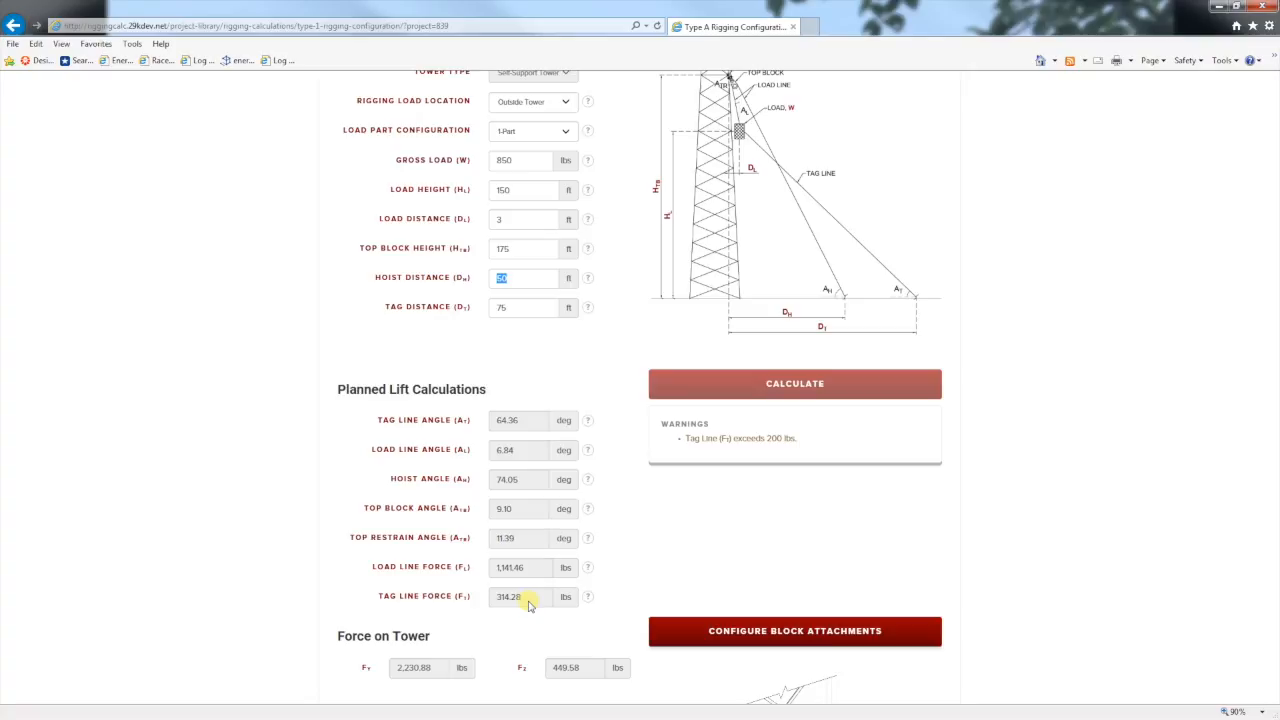
- Set the tag distance to 125 ft and recalculate the planned lift
{"action": "left_click", "coordinate": [503, 308]}
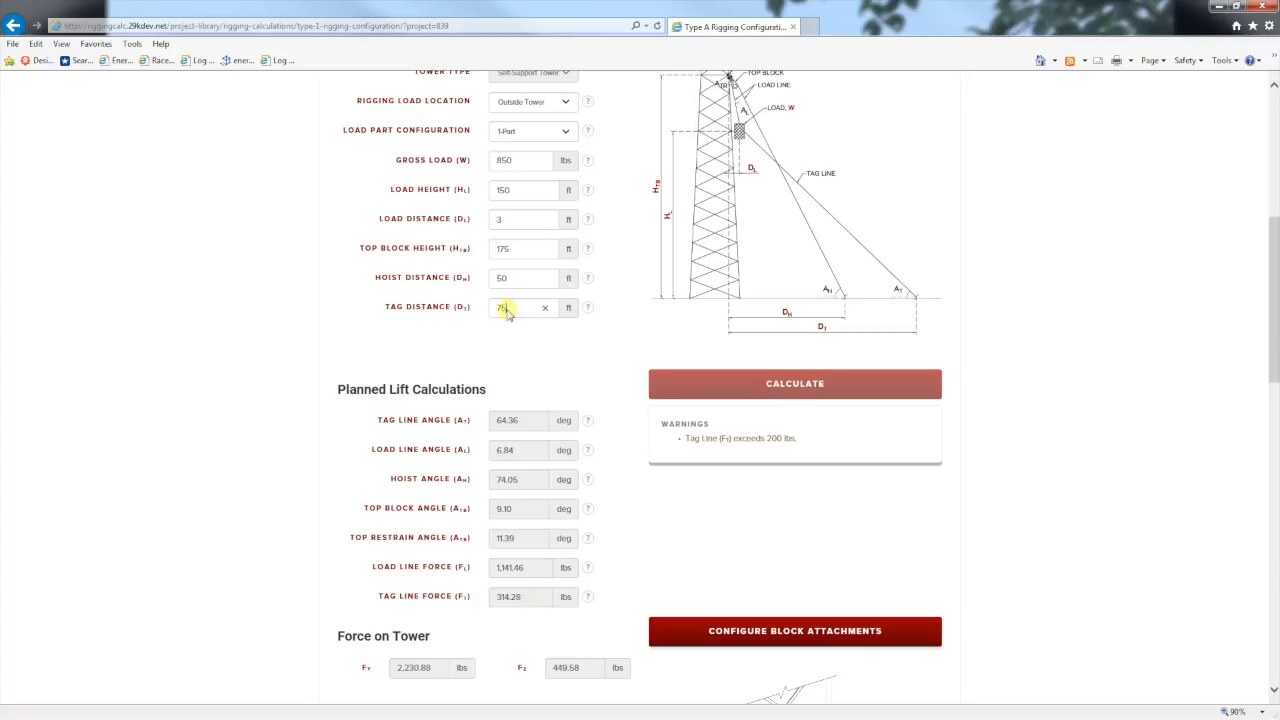
{"action": "type", "text": "125"}
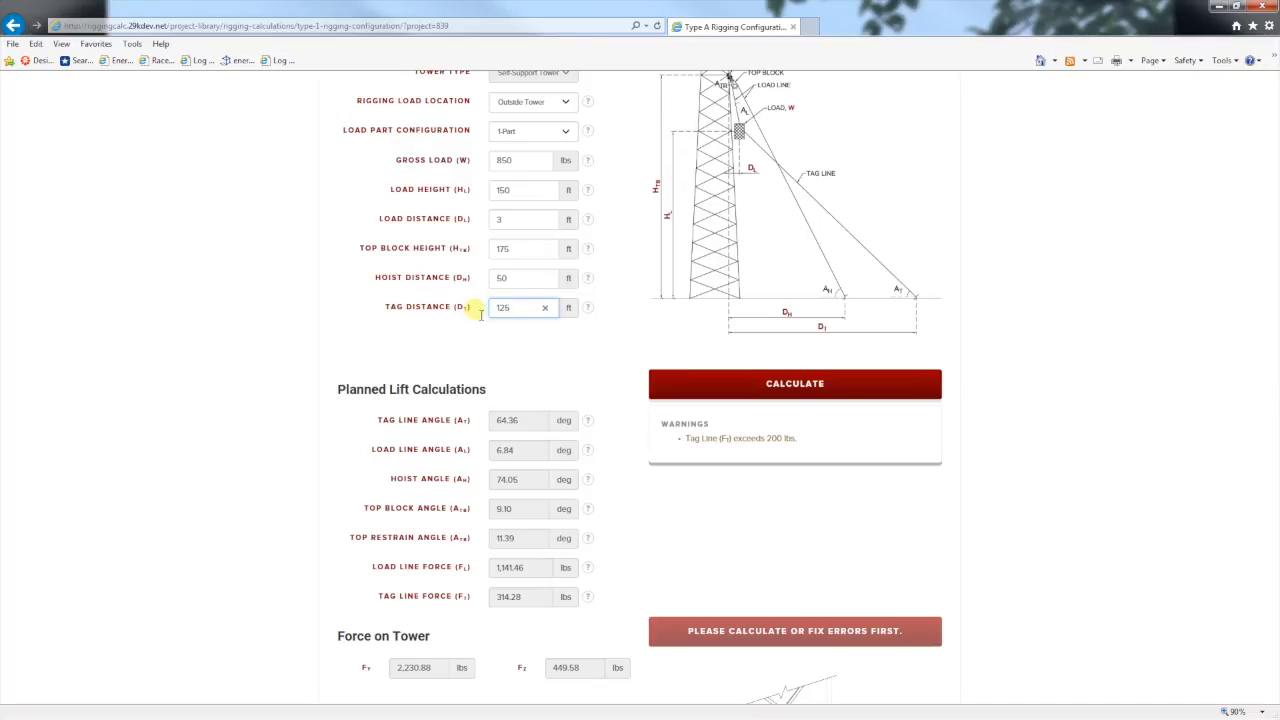
{"action": "left_click", "coordinate": [749, 395]}
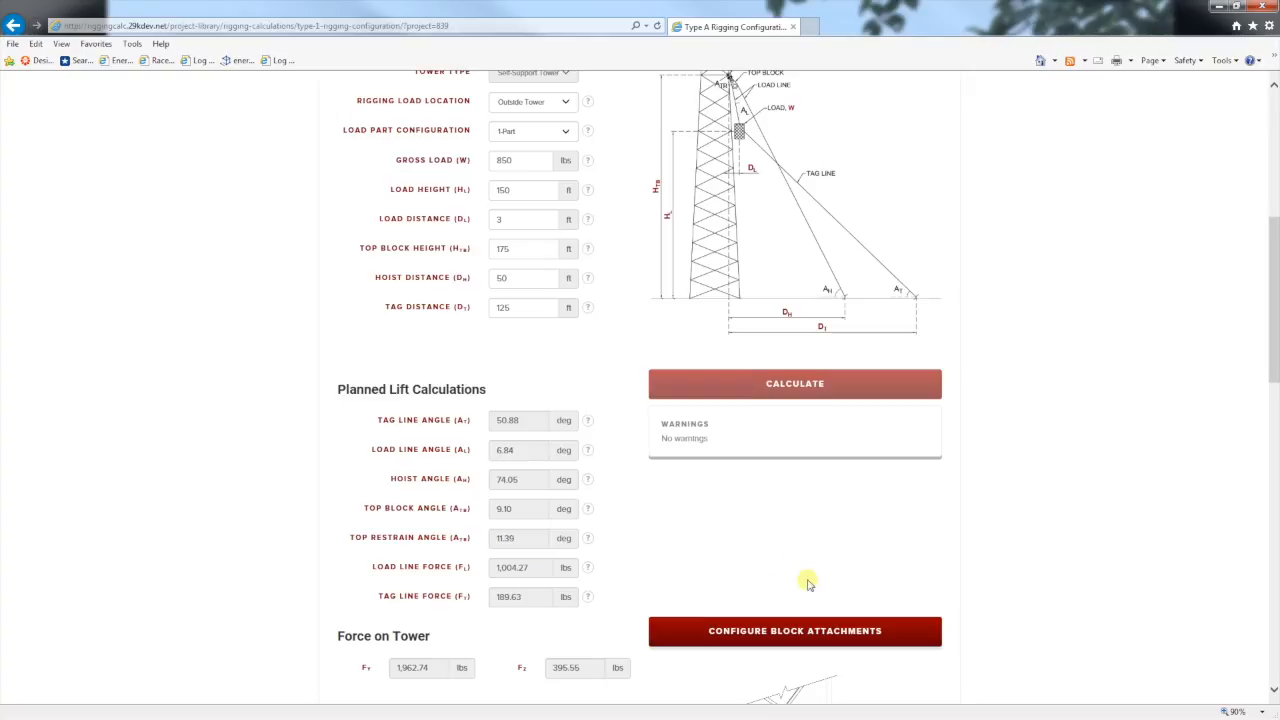
- Configure the top block attachment with 2-slings and a face width of 5 ft
{"action": "scroll", "coordinate": [801, 563], "scroll_direction": "down", "scroll_amount": 5}
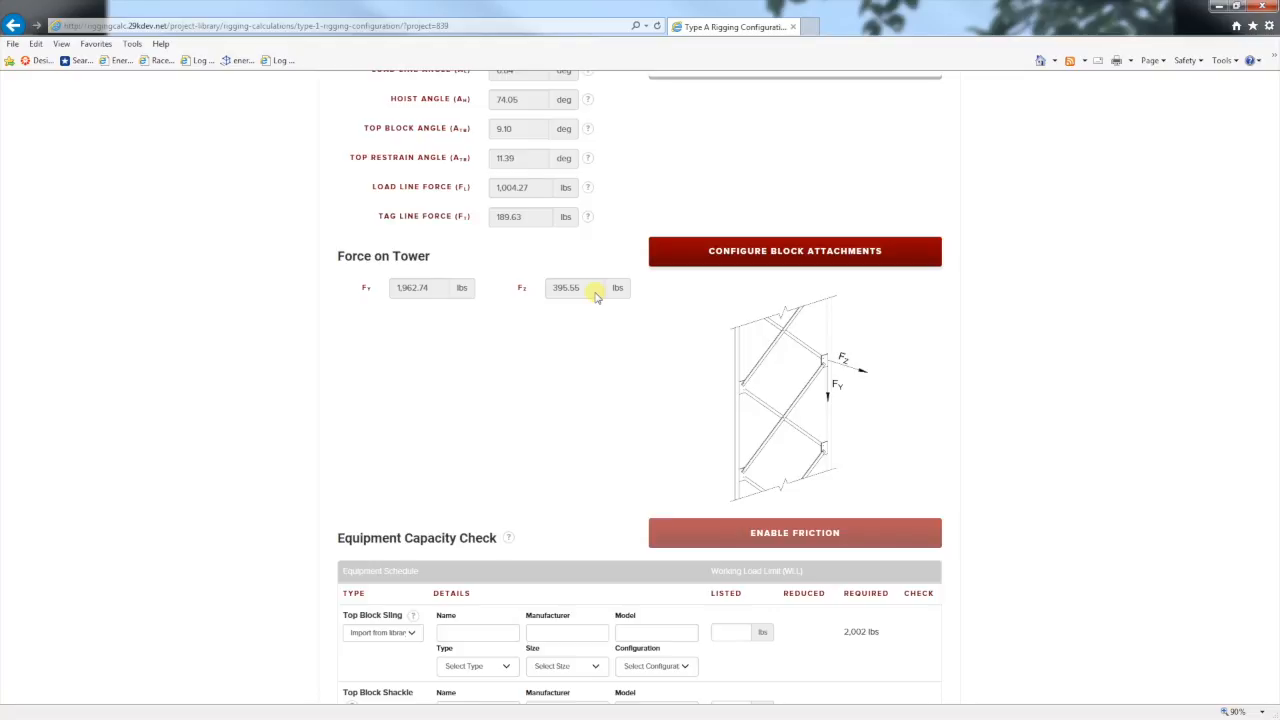
{"action": "left_click", "coordinate": [806, 268]}
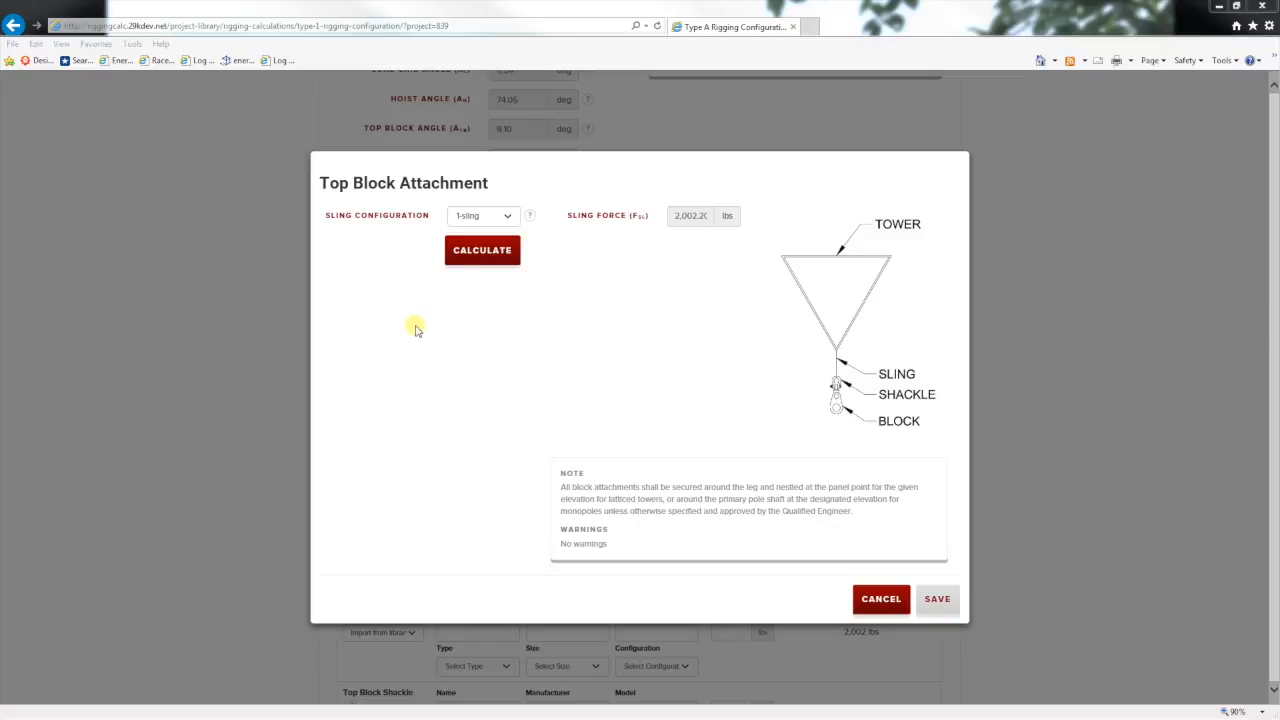
{"action": "left_click", "coordinate": [508, 218]}
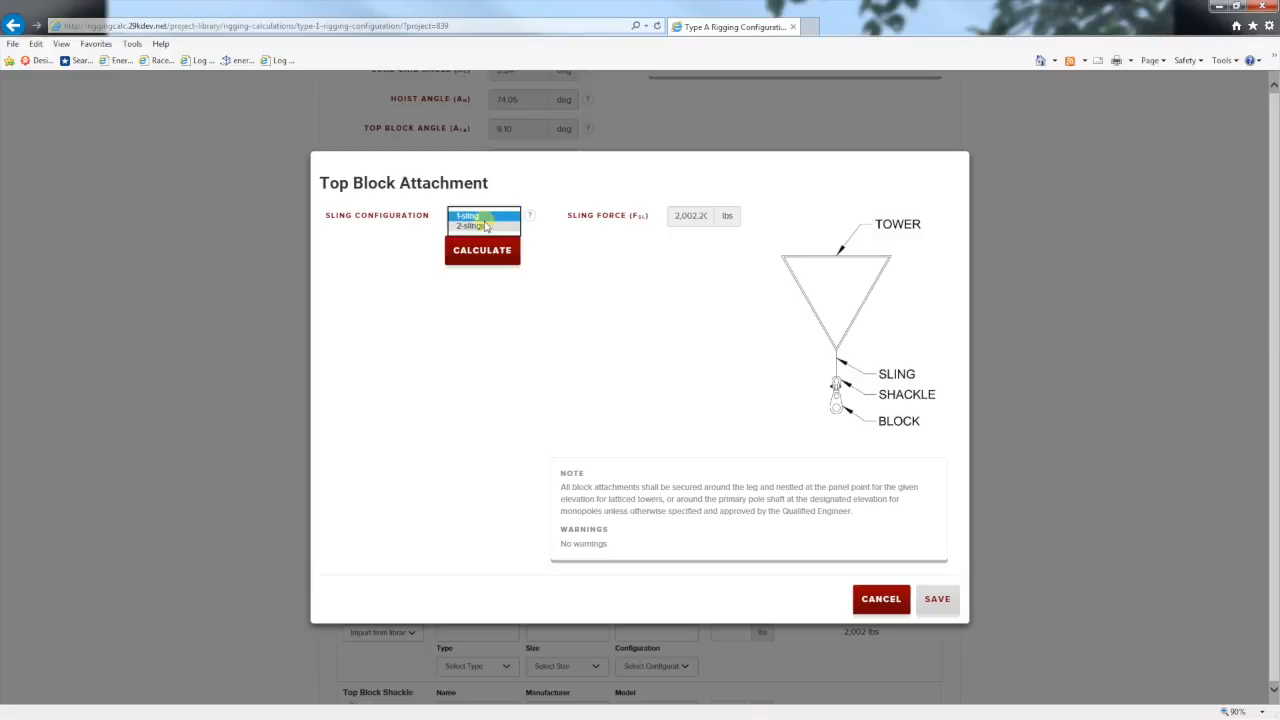
{"action": "left_click", "coordinate": [482, 226]}
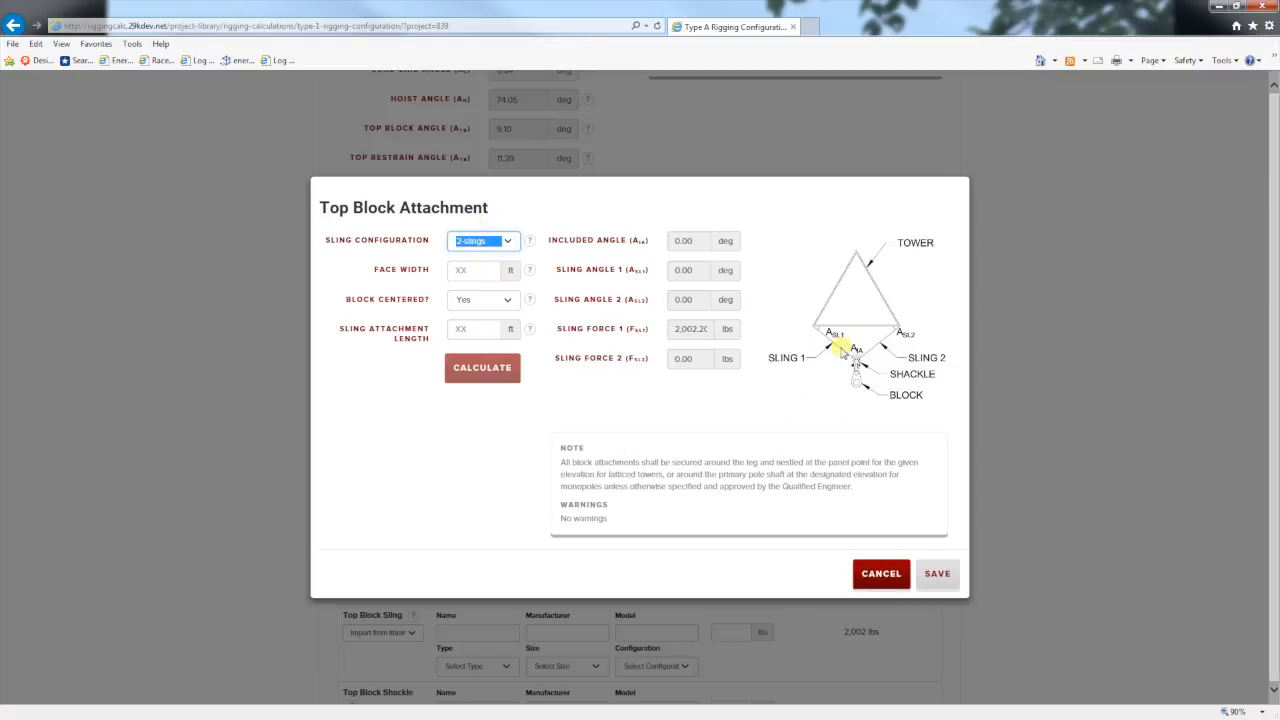
{"action": "left_click", "coordinate": [484, 279]}
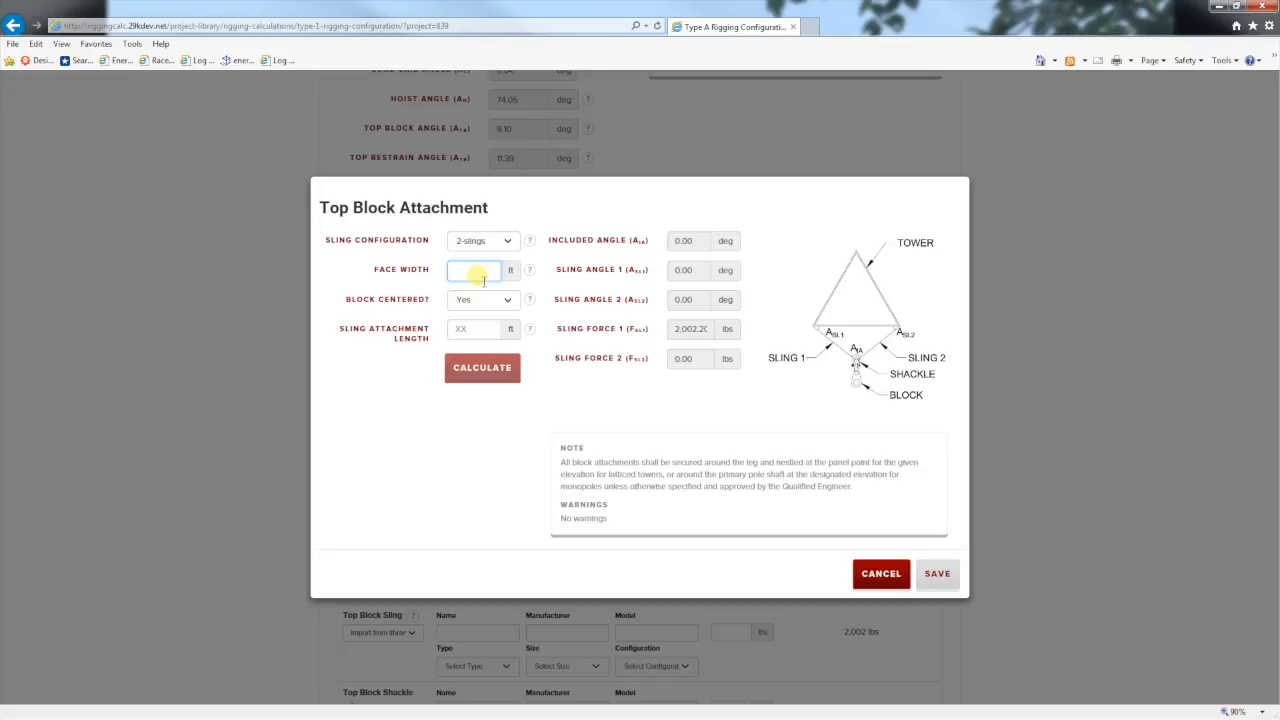
{"action": "type", "text": "5"}
- Try the top block attachment with Block Centered set to No and set it back to Yes
{"action": "left_click", "coordinate": [485, 299]}
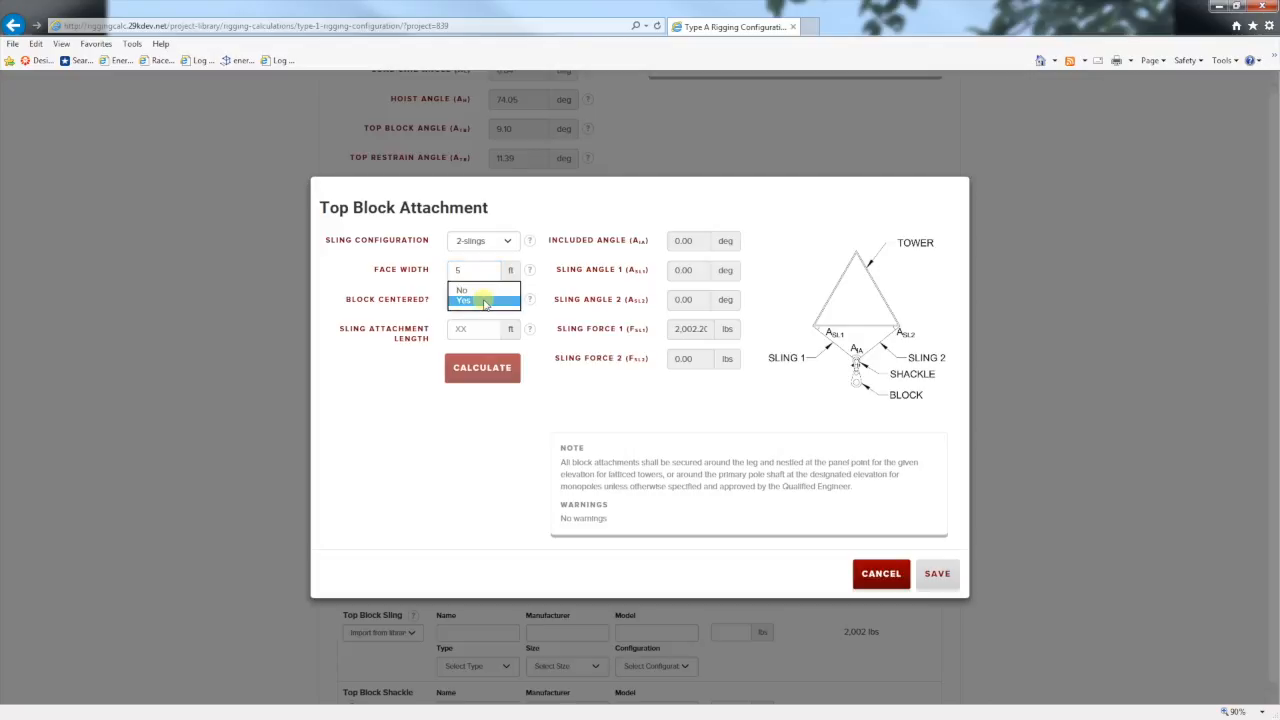
{"action": "left_click", "coordinate": [500, 302]}
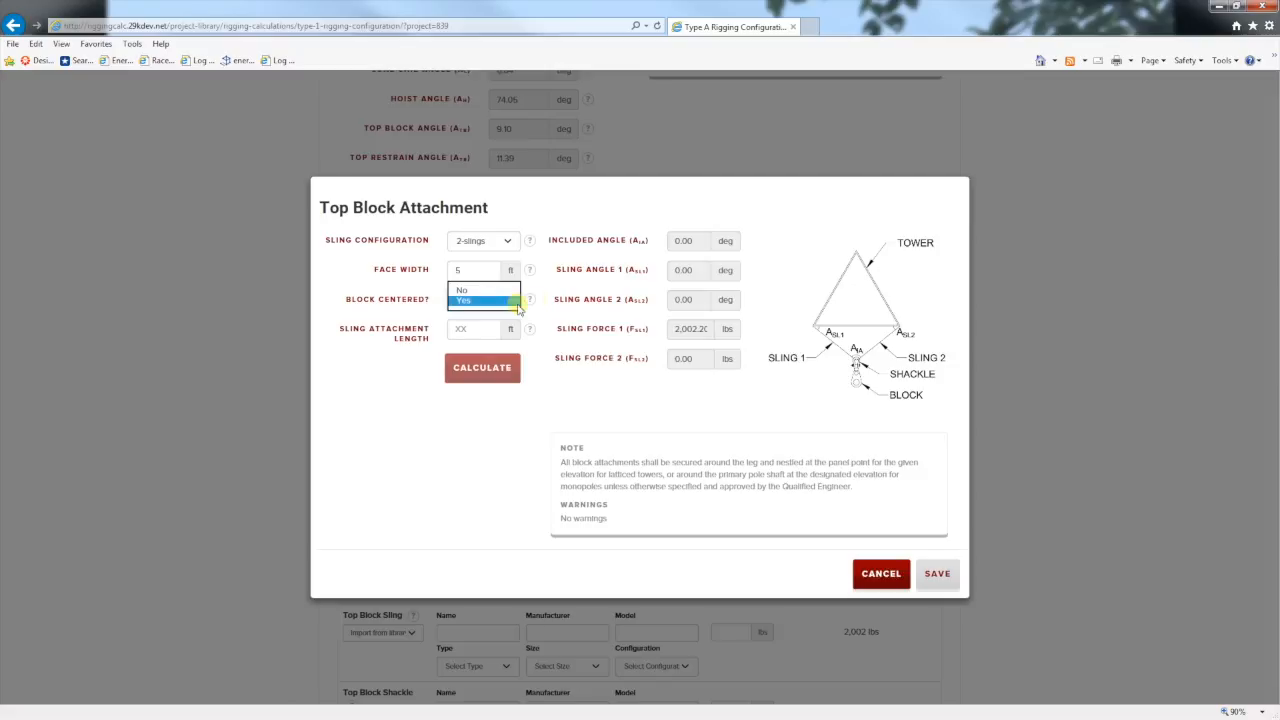
{"action": "scroll", "coordinate": [502, 297], "scroll_direction": "up", "scroll_amount": 1}
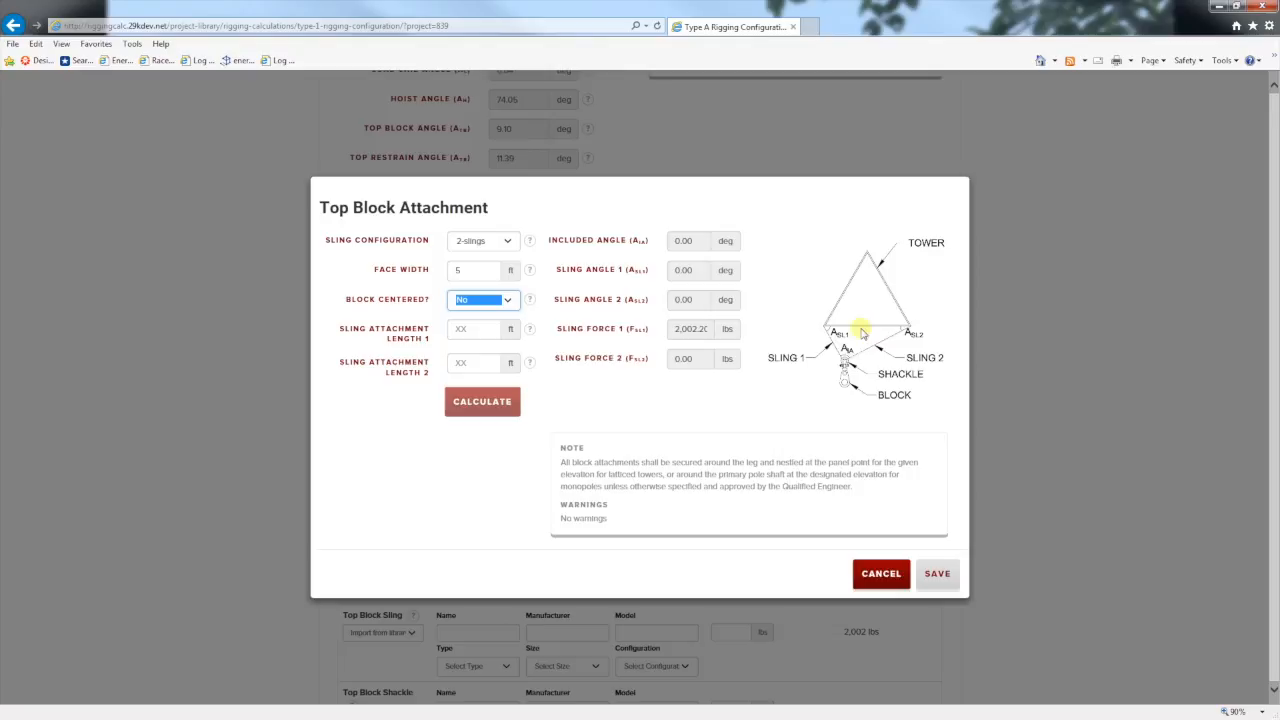
{"action": "left_click", "coordinate": [508, 303]}
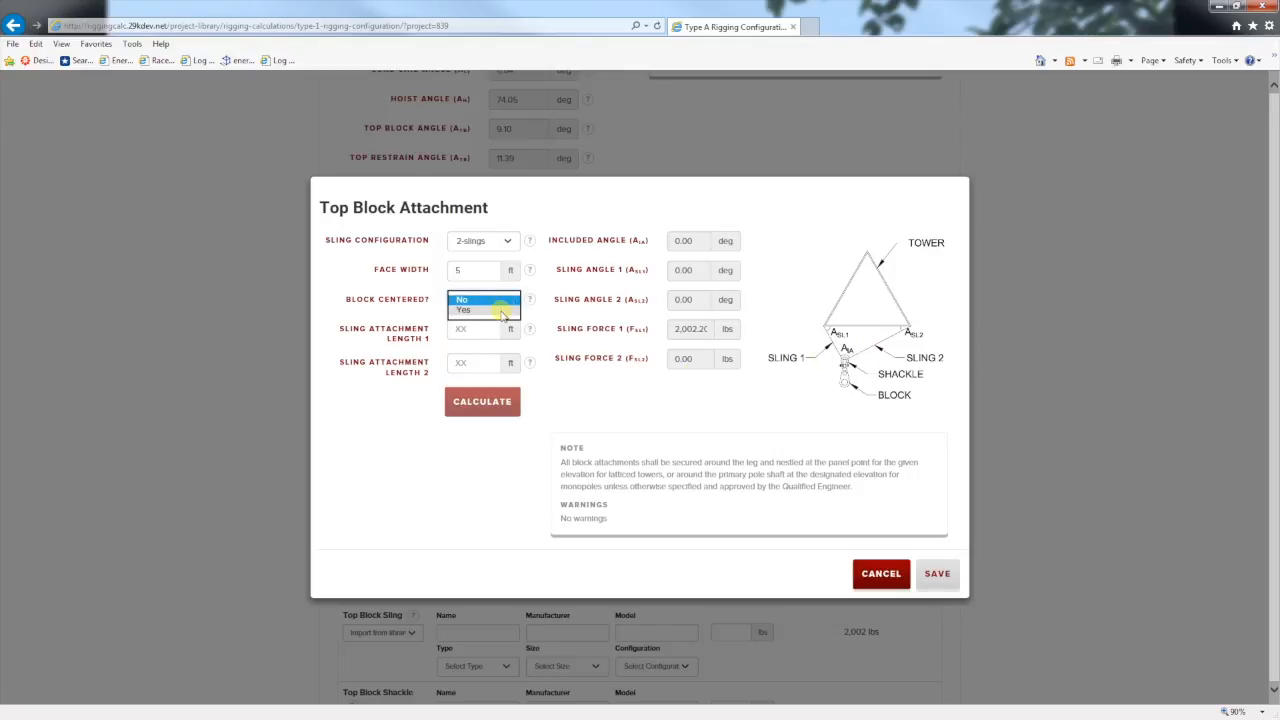
{"action": "left_click", "coordinate": [502, 311]}
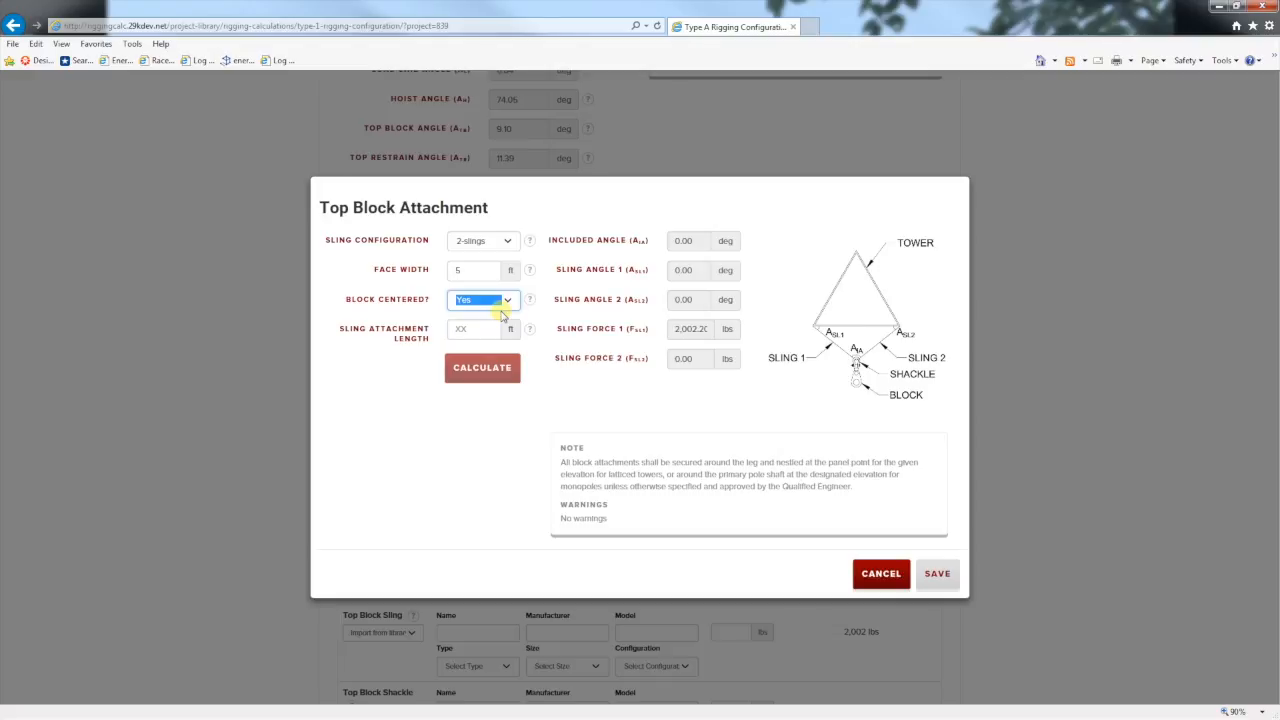
- Set the sling attachment length to 5 ft, calculate the sling forces and save the top block attachment
{"action": "left_click", "coordinate": [455, 332]}
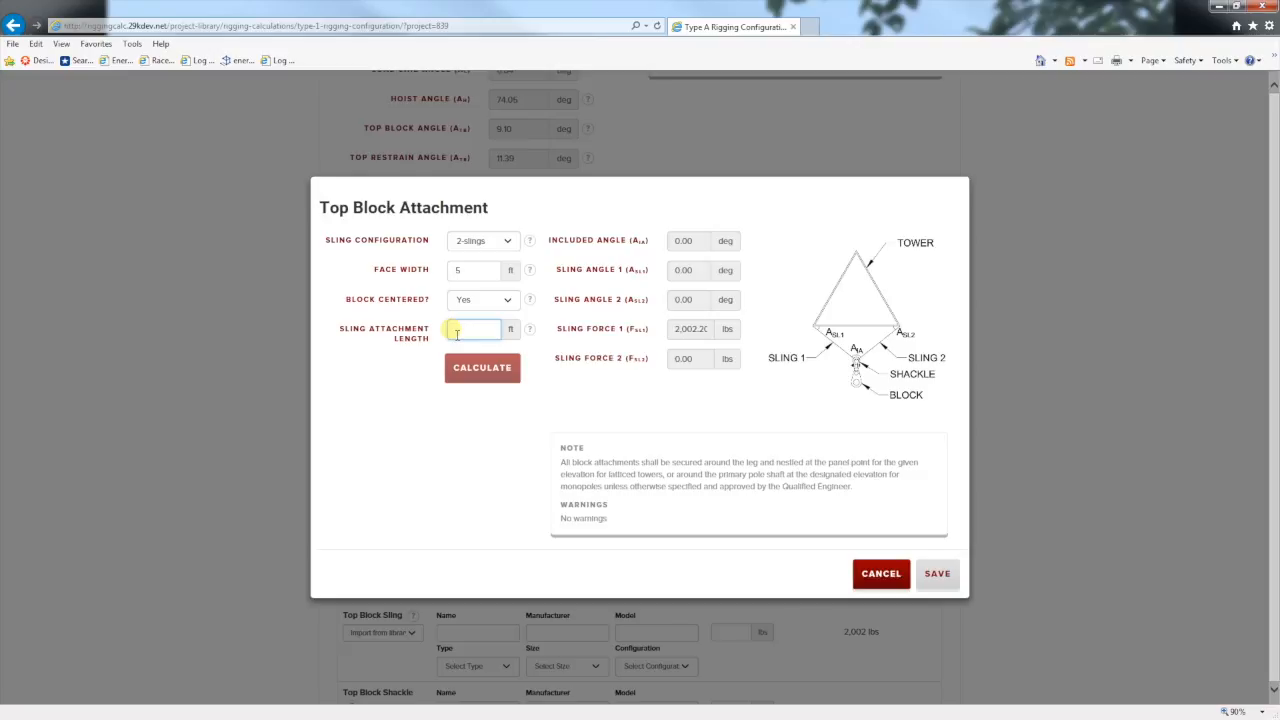
{"action": "type", "text": "8"}
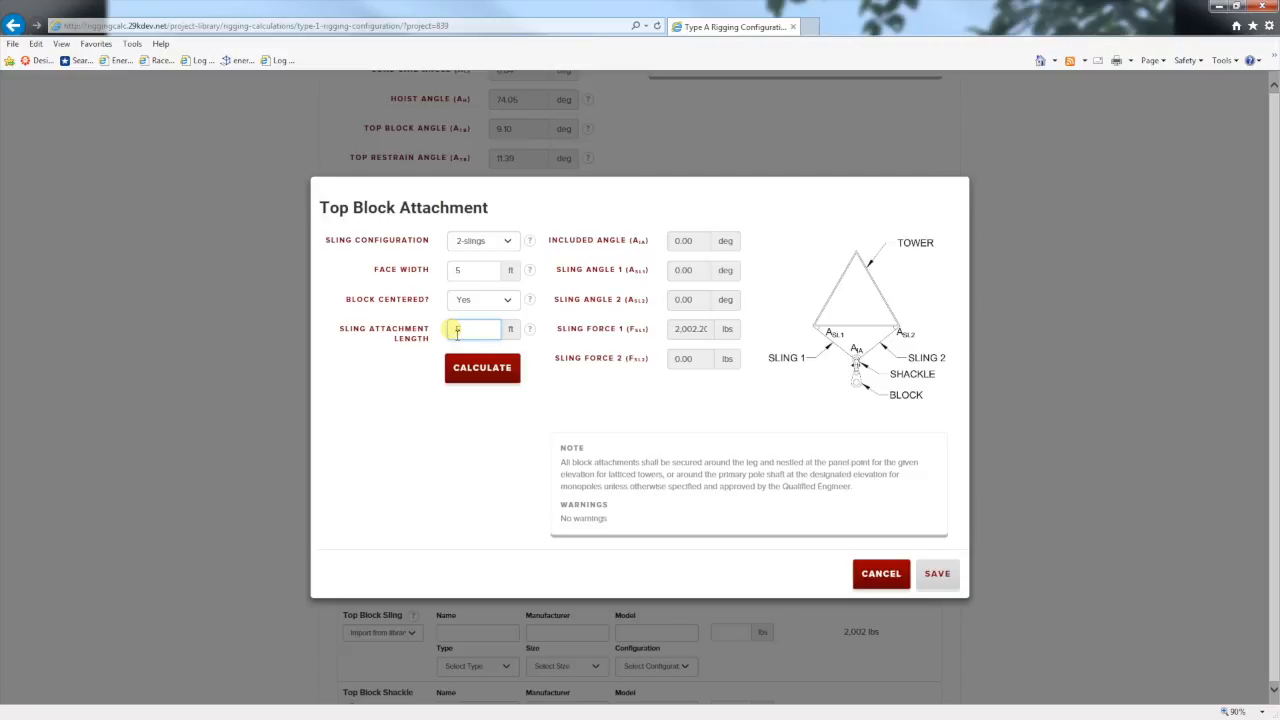
{"action": "key", "text": "Return"}
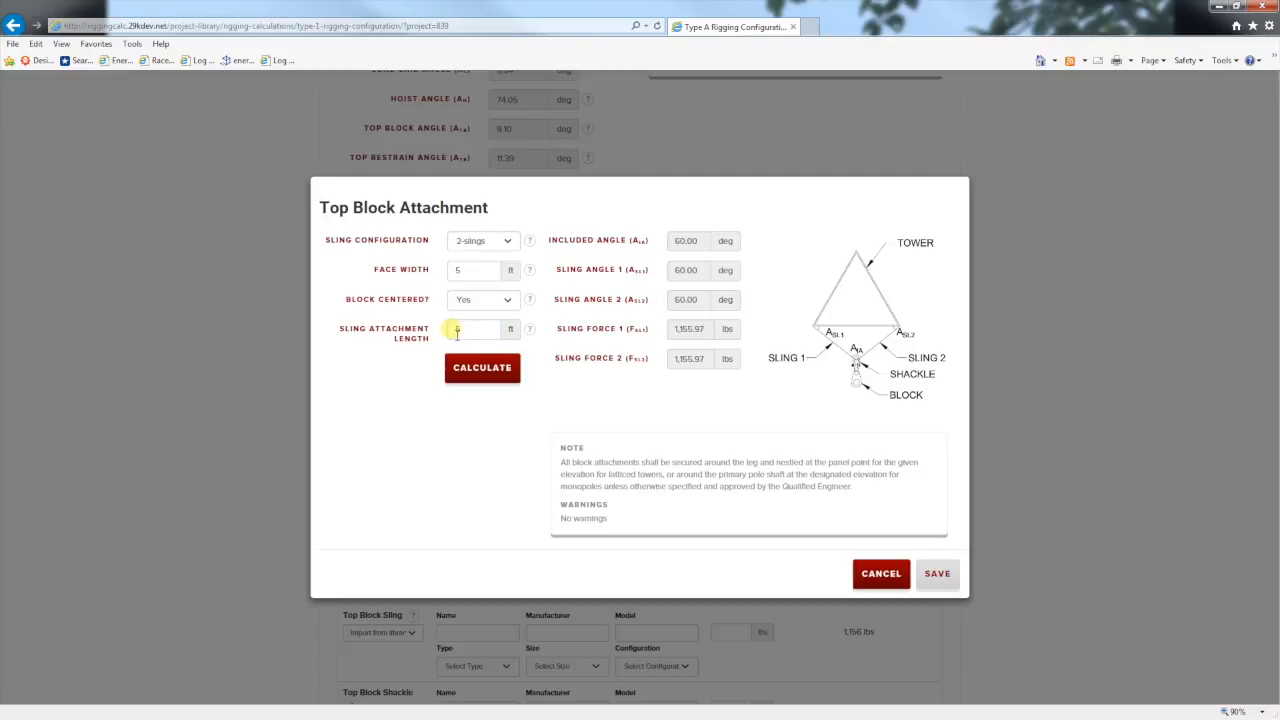
{"action": "left_click", "coordinate": [460, 372]}
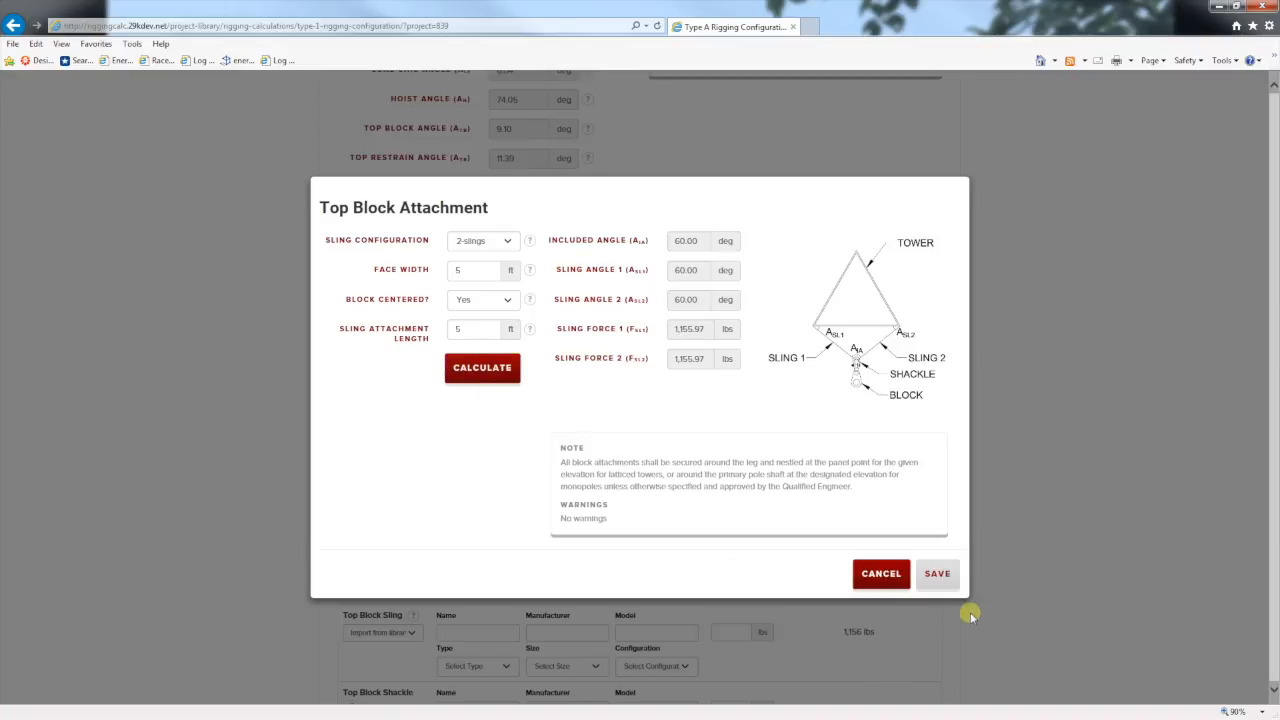
{"action": "left_click", "coordinate": [940, 573]}
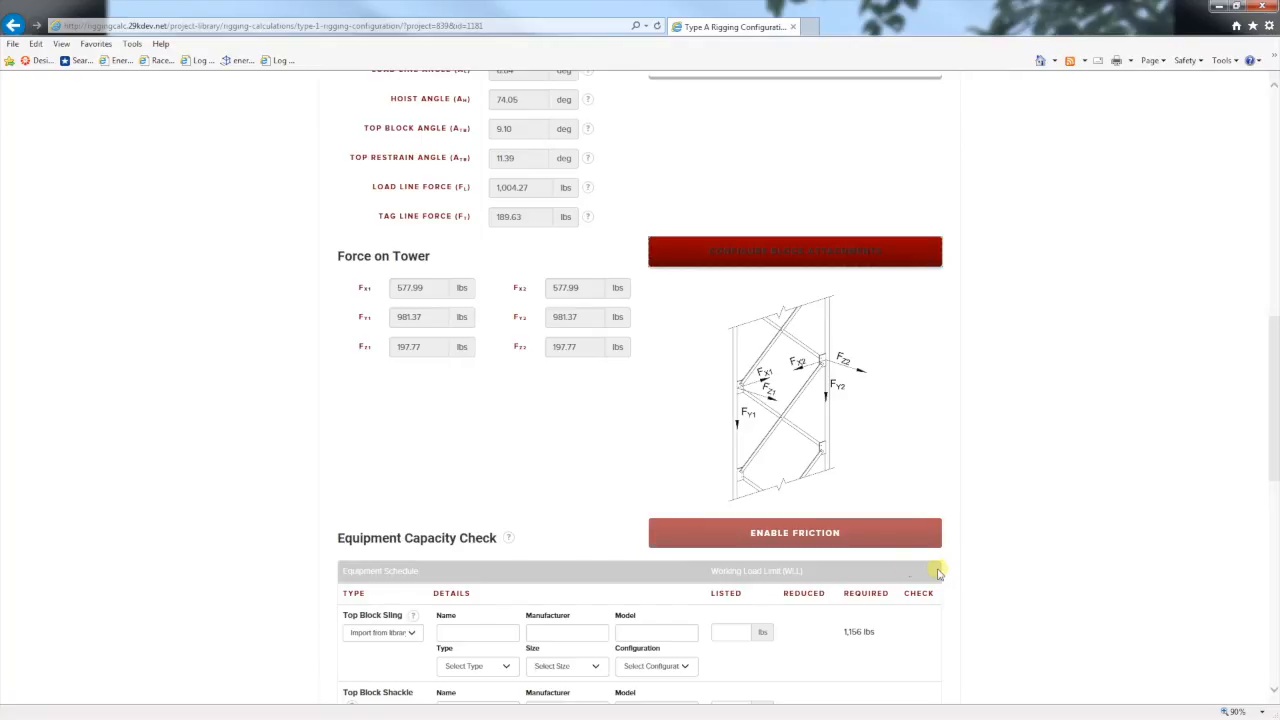